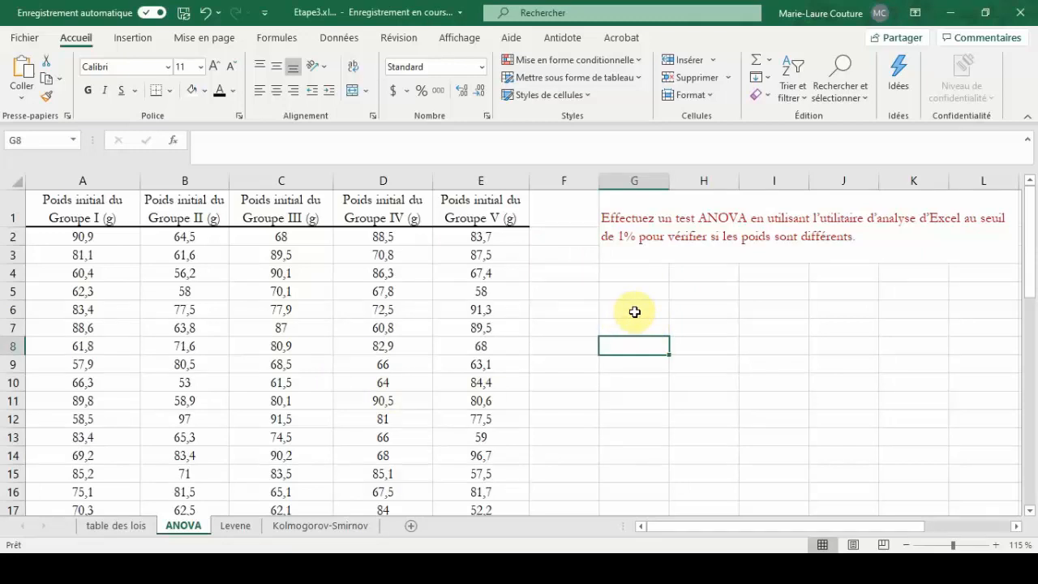
Step: Review the manual between-group variance, within-group variance and F ratio calculations below the group weight data on the ANOVA sheet
{"action": "scroll", "coordinate": [616, 301], "scroll_direction": "down", "scroll_amount": 4}
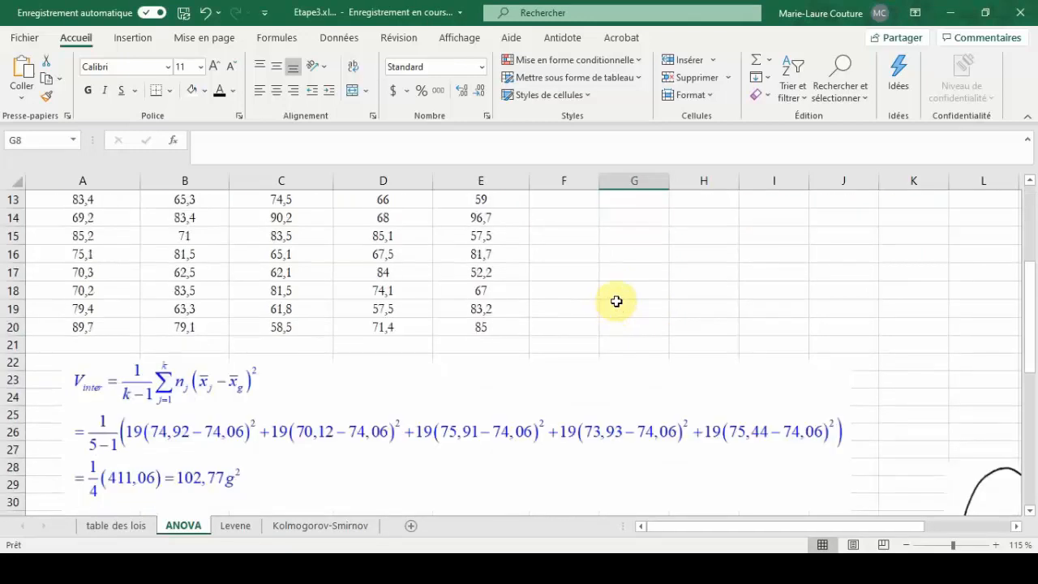
{"action": "scroll", "coordinate": [616, 301], "scroll_direction": "down", "scroll_amount": 2}
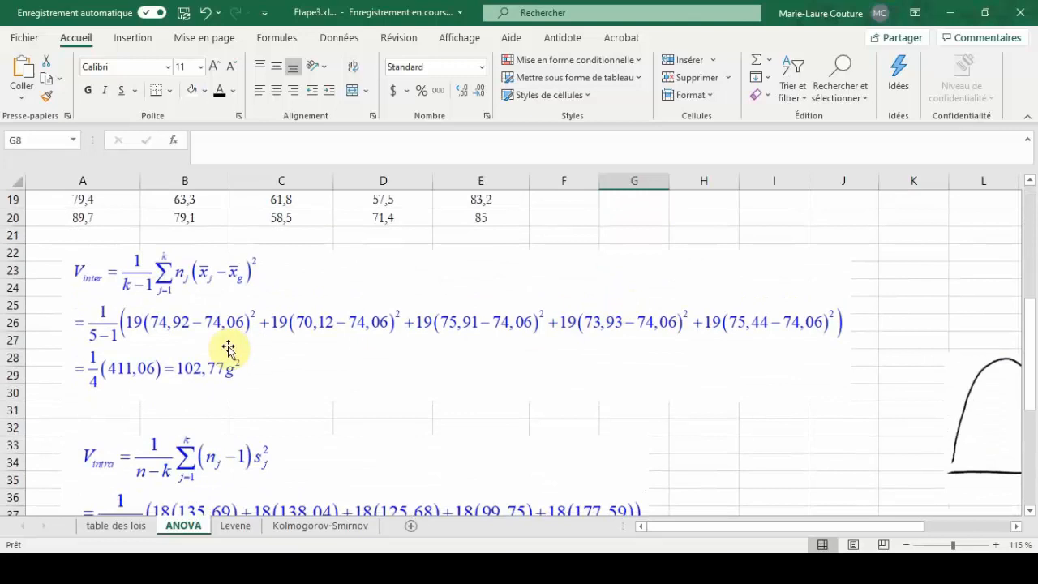
{"action": "scroll", "coordinate": [100, 324], "scroll_direction": "down", "scroll_amount": 1}
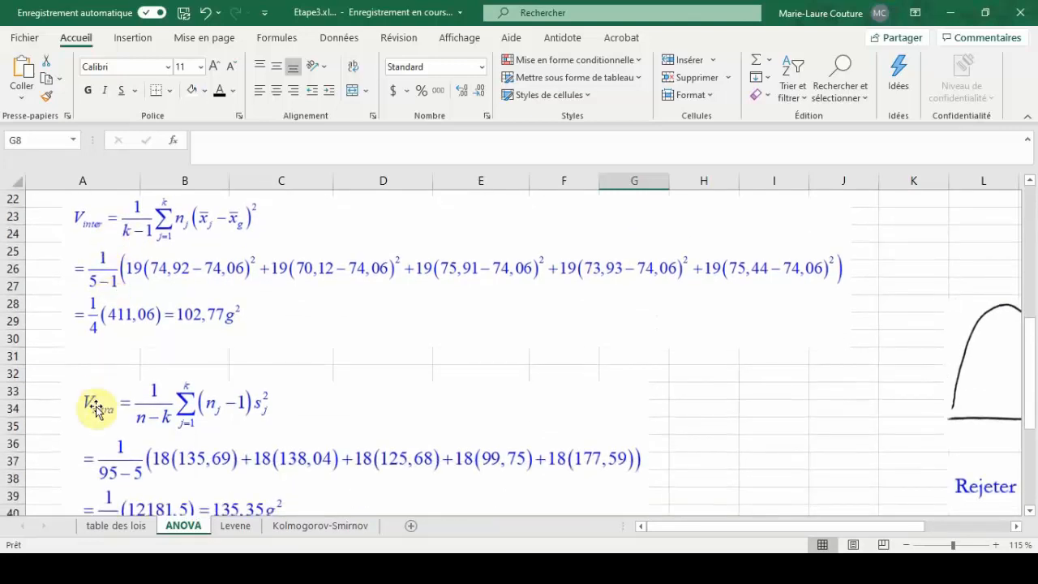
{"action": "scroll", "coordinate": [114, 348], "scroll_direction": "up", "scroll_amount": 1}
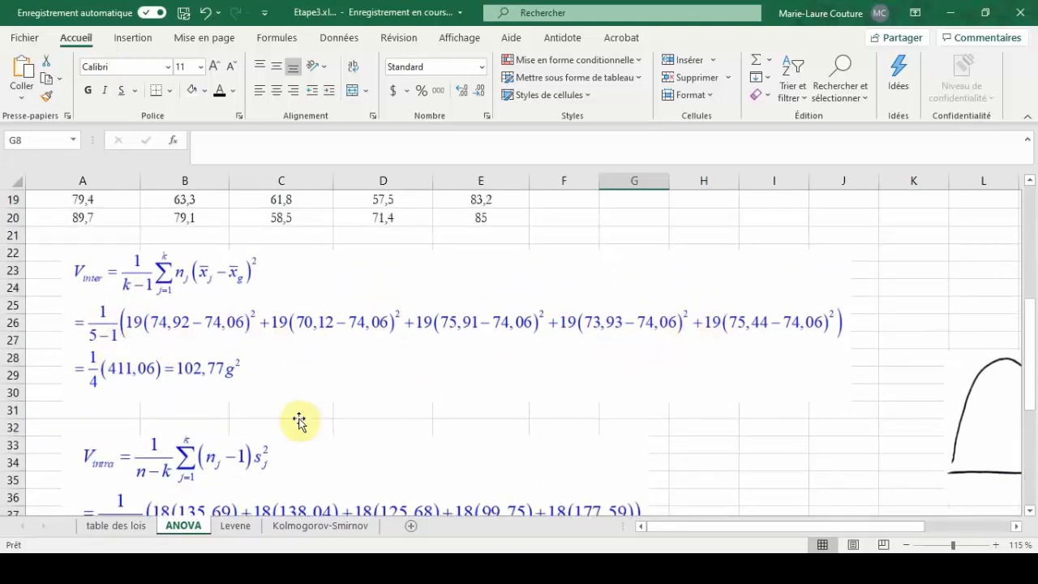
{"action": "scroll", "coordinate": [244, 387], "scroll_direction": "up", "scroll_amount": 5}
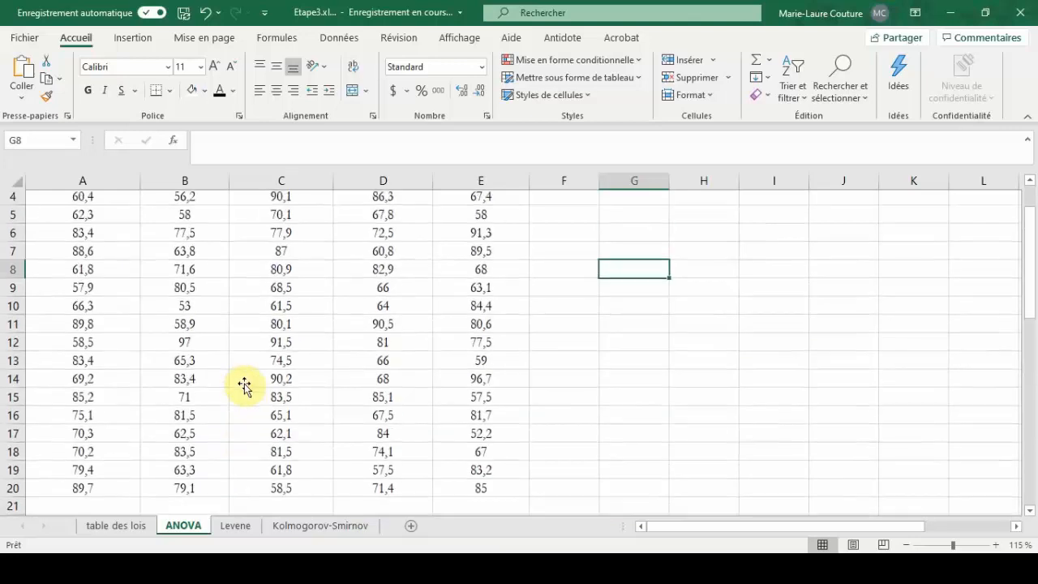
{"action": "scroll", "coordinate": [245, 386], "scroll_direction": "up", "scroll_amount": 1}
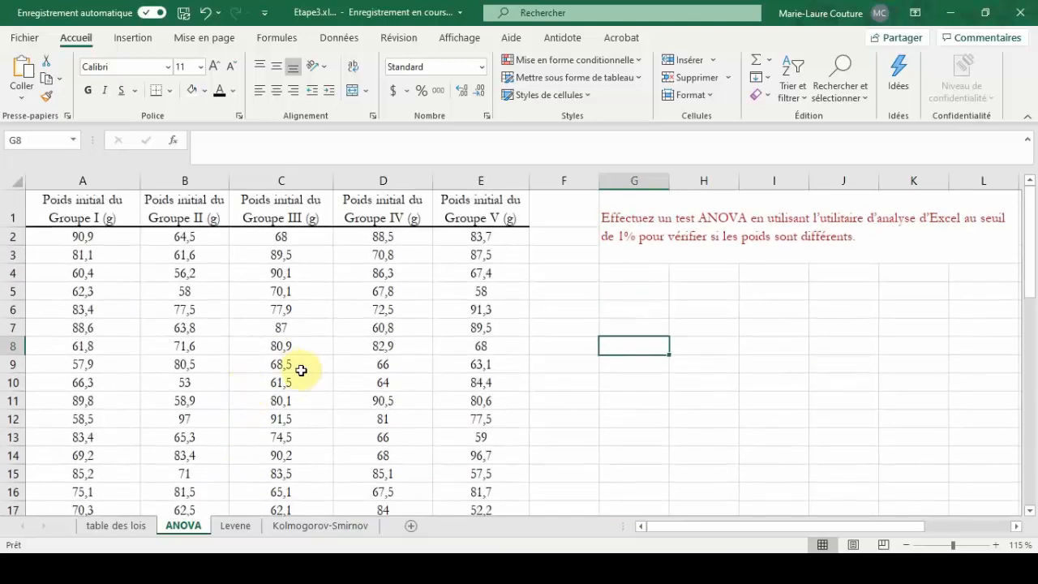
{"action": "scroll", "coordinate": [301, 370], "scroll_direction": "down", "scroll_amount": 7}
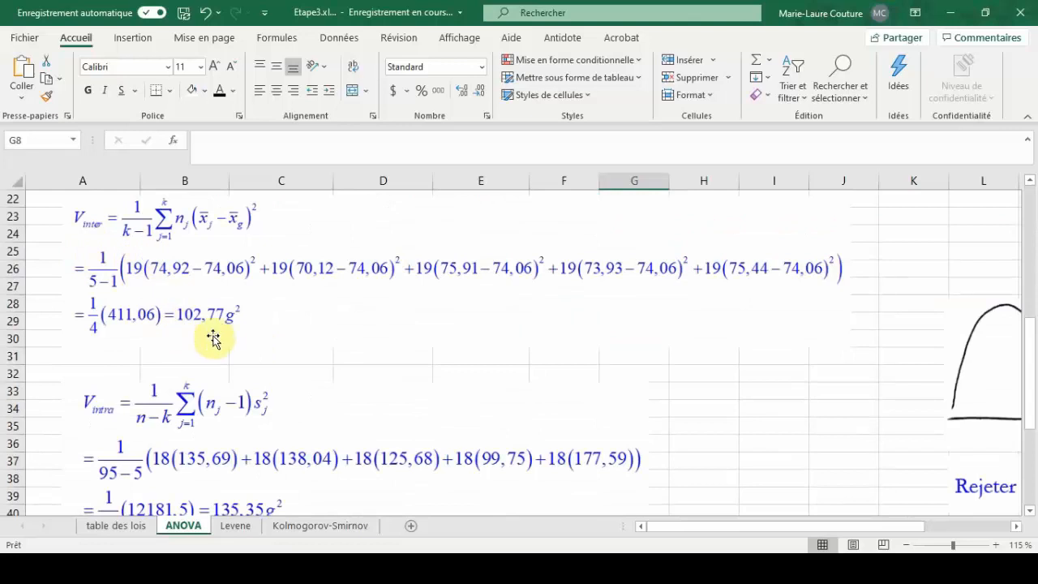
{"action": "scroll", "coordinate": [229, 327], "scroll_direction": "down", "scroll_amount": 2}
{"action": "scroll", "coordinate": [229, 327], "scroll_direction": "down", "scroll_amount": 1}
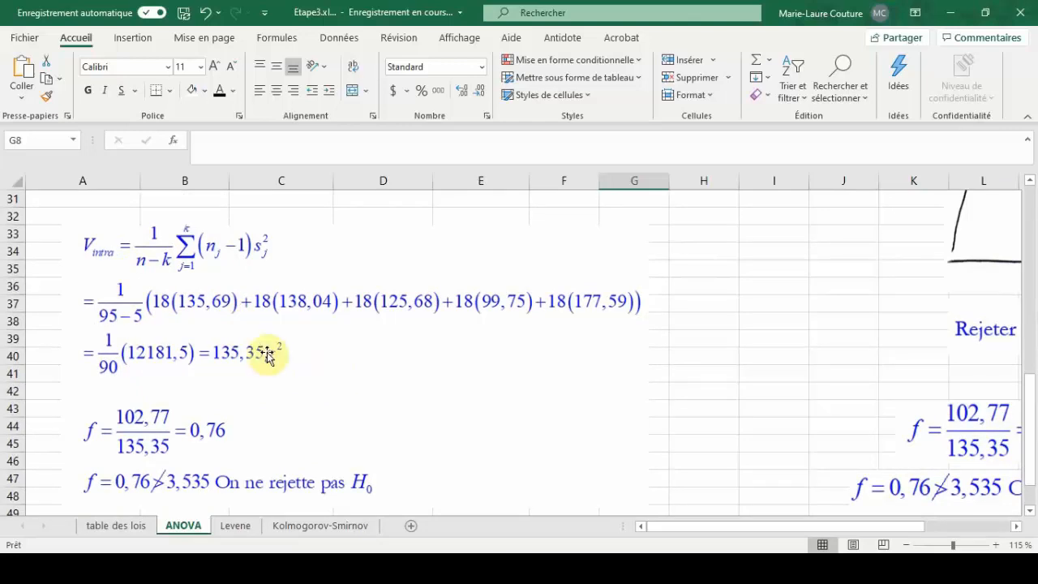
{"action": "scroll", "coordinate": [261, 350], "scroll_direction": "up", "scroll_amount": 2}
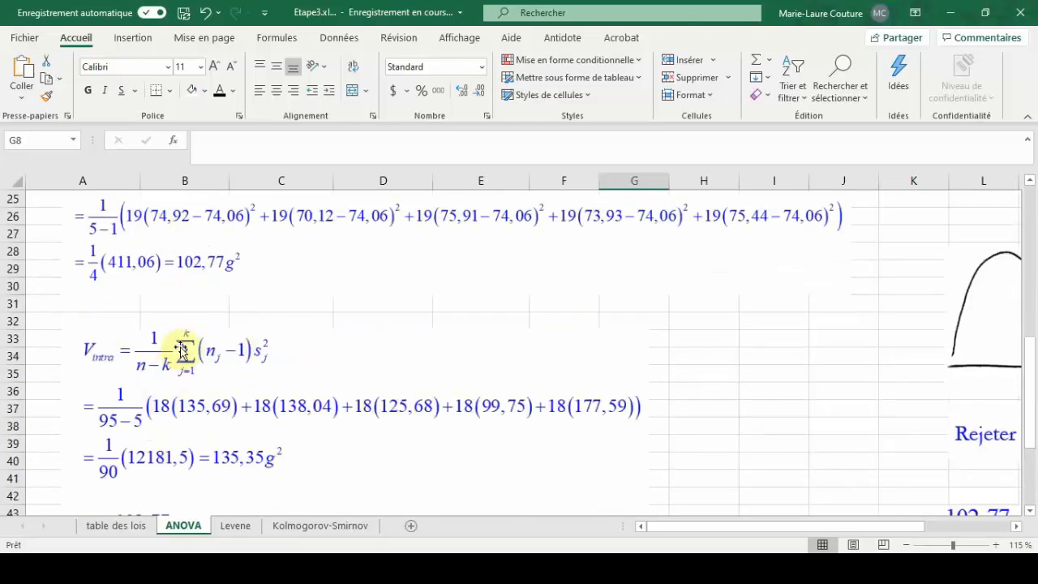
{"action": "scroll", "coordinate": [98, 396], "scroll_direction": "down", "scroll_amount": 3}
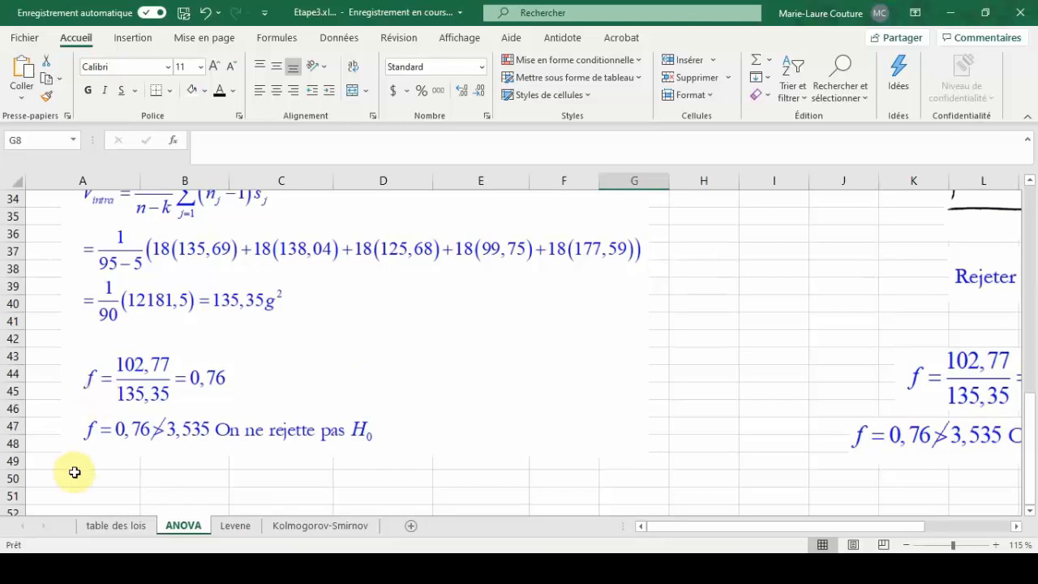
{"action": "scroll", "coordinate": [232, 313], "scroll_direction": "up", "scroll_amount": 2}
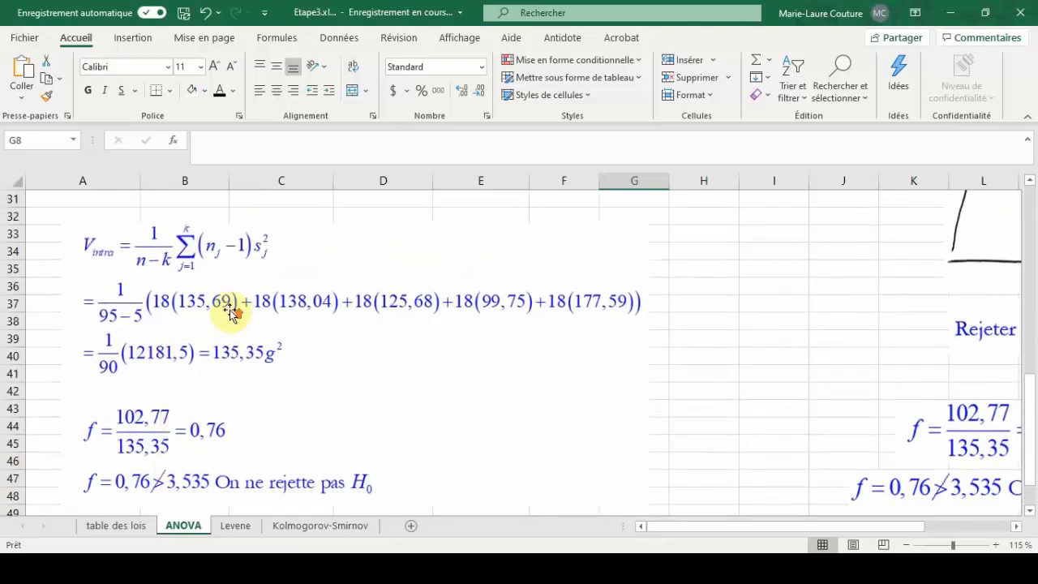
{"action": "scroll", "coordinate": [227, 296], "scroll_direction": "up", "scroll_amount": 1}
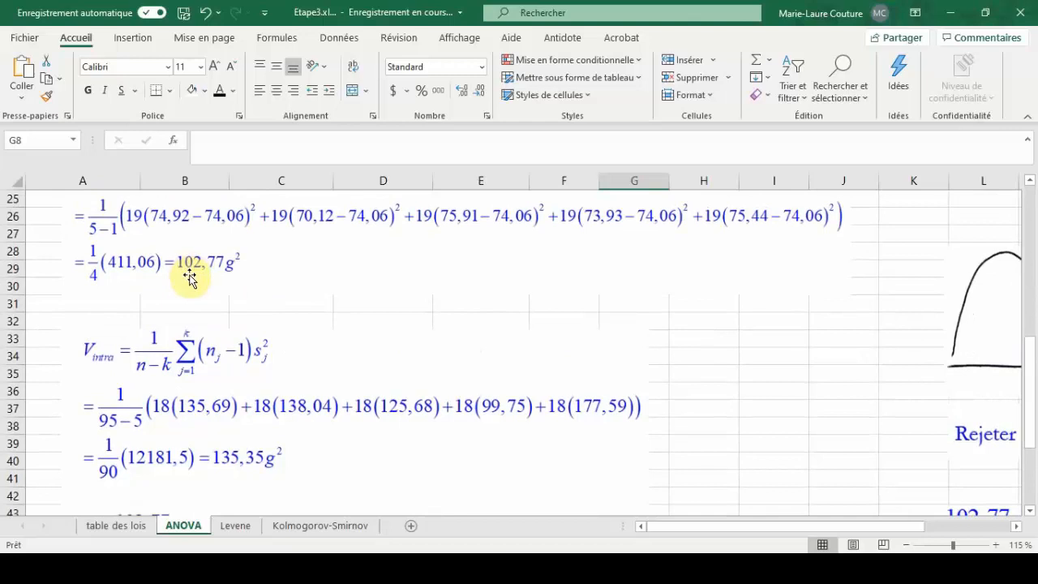
{"action": "scroll", "coordinate": [203, 276], "scroll_direction": "down", "scroll_amount": 2}
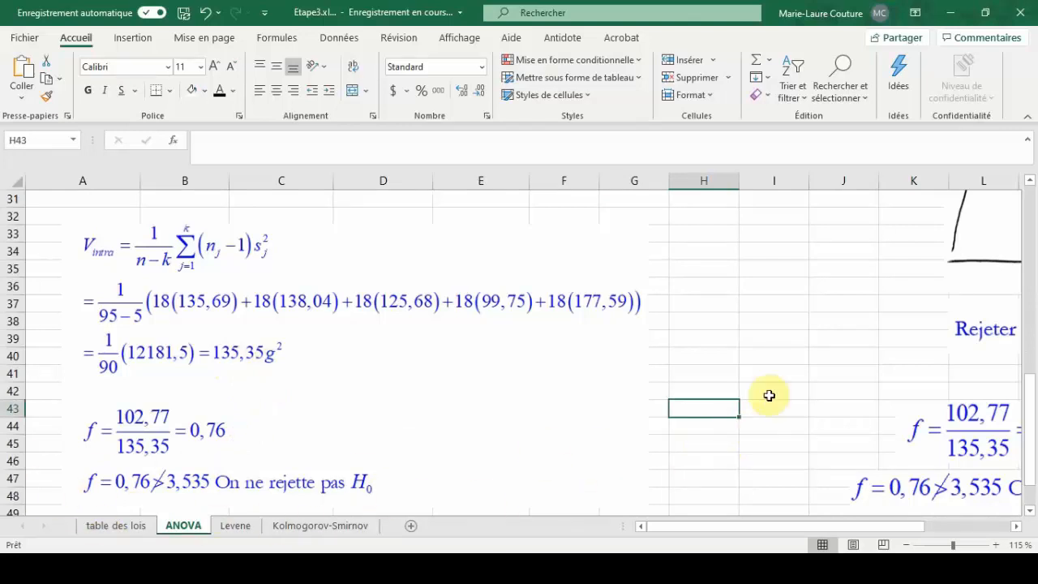
Step: Examine the F distribution sketch, the rejection rule for H0 and the decision beside the variance calculations
{"action": "scroll", "coordinate": [778, 454], "scroll_direction": "up", "scroll_amount": 2}
{"action": "scroll", "coordinate": [793, 525], "scroll_direction": "right", "scroll_amount": 6}
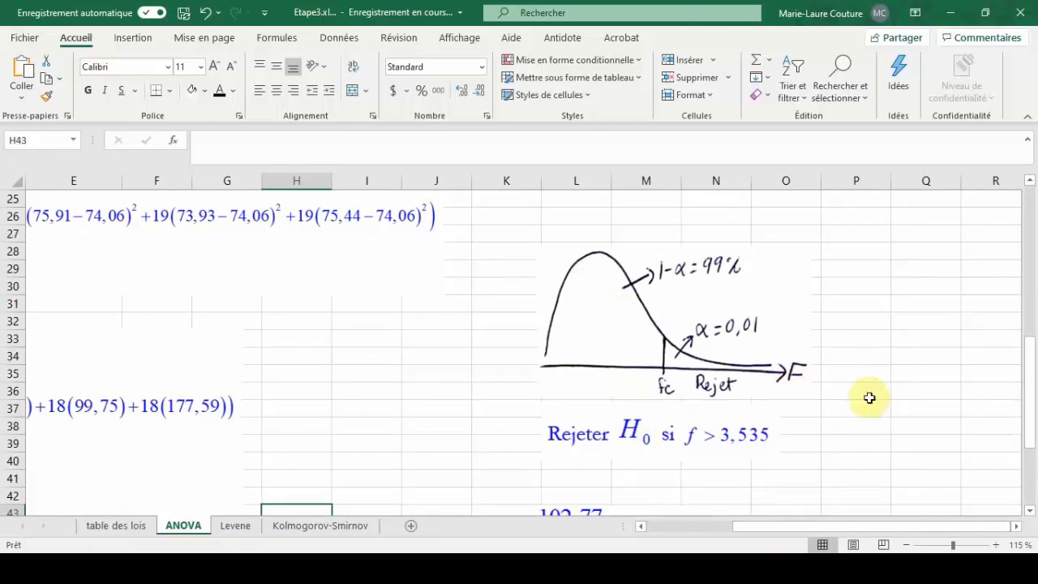
{"action": "scroll", "coordinate": [859, 397], "scroll_direction": "down", "scroll_amount": 1}
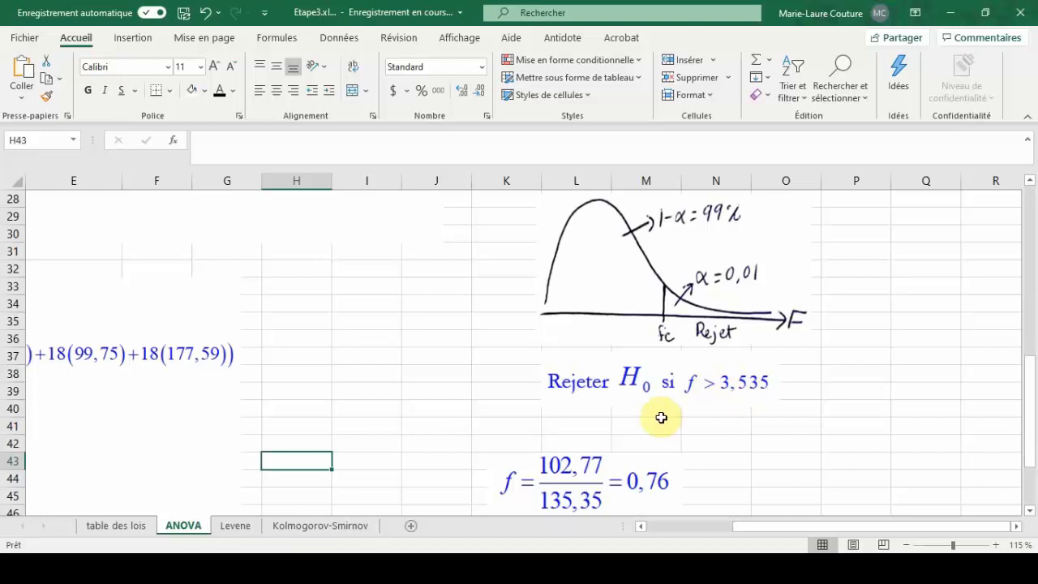
{"action": "scroll", "coordinate": [554, 371], "scroll_direction": "down", "scroll_amount": 2}
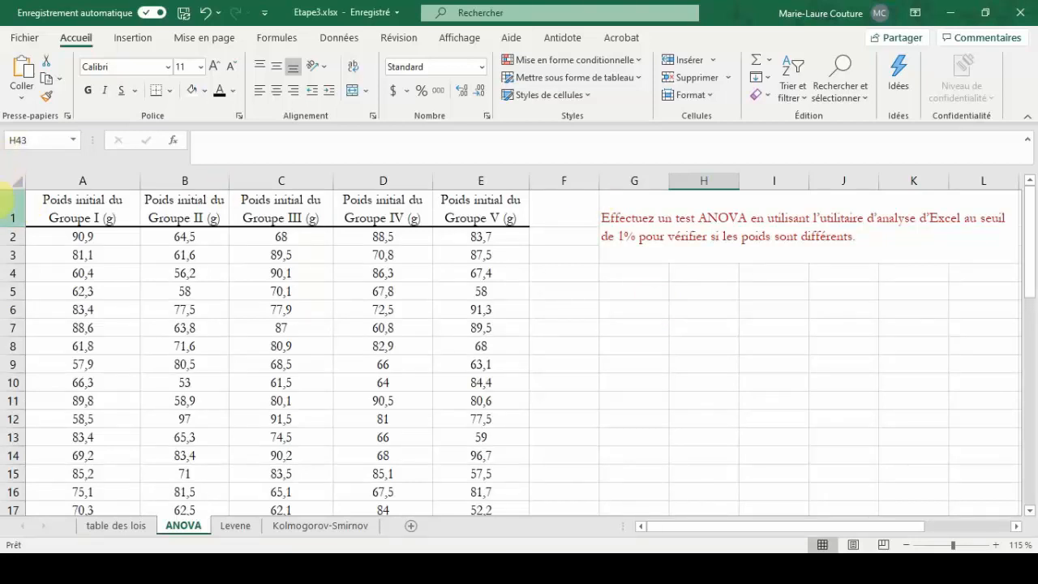
Step: Check in the Excel add-ins list that Analysis ToolPak is enabled
{"action": "left_click", "coordinate": [344, 42]}
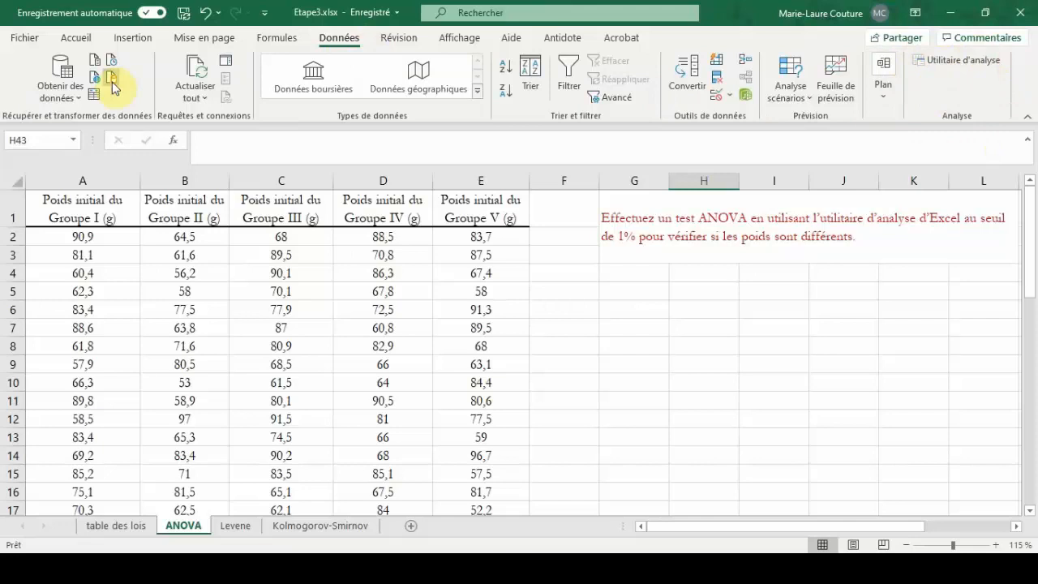
{"action": "left_click", "coordinate": [35, 45]}
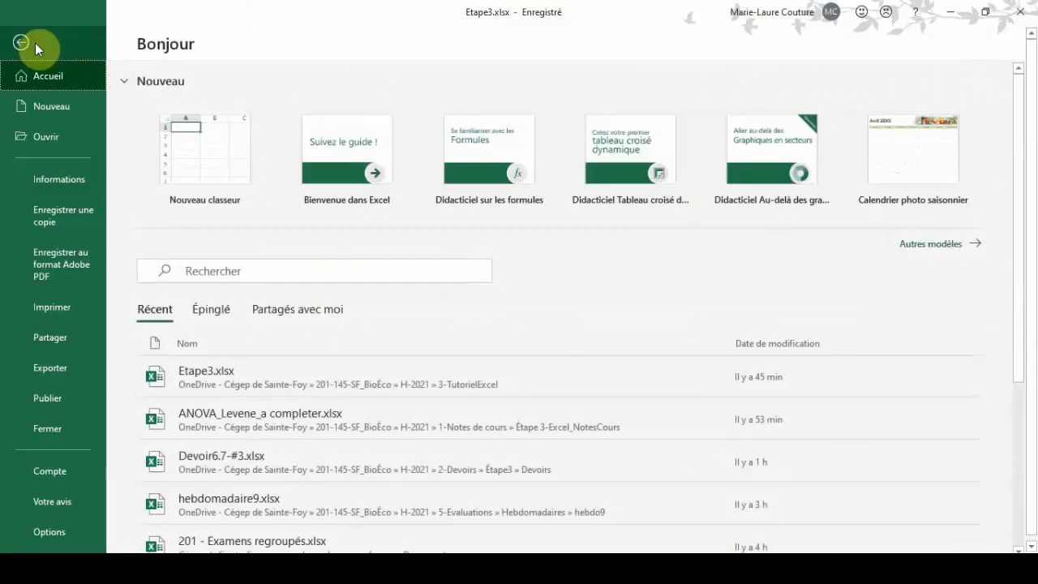
{"action": "left_click", "coordinate": [59, 530]}
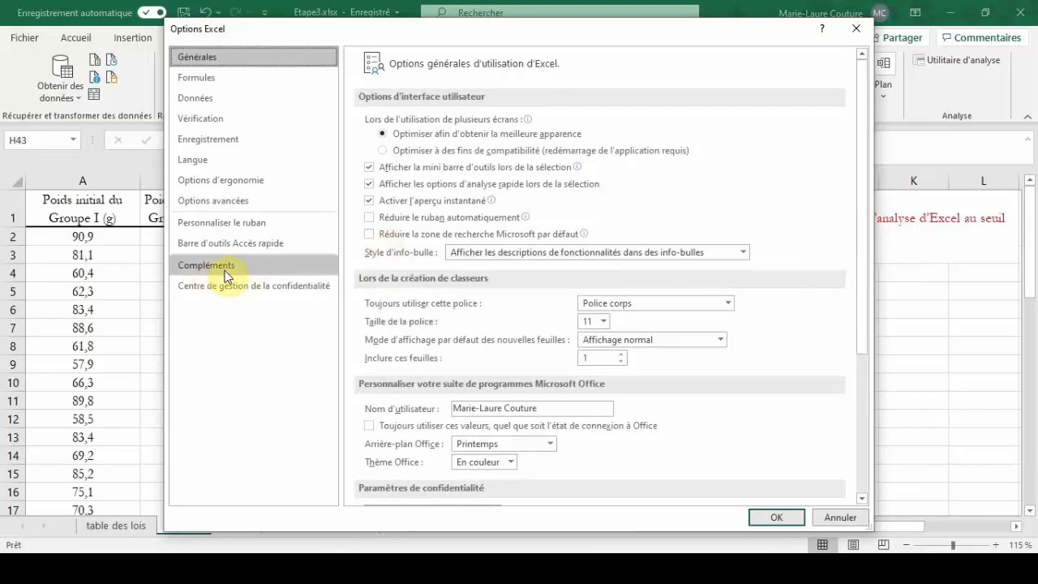
{"action": "left_click", "coordinate": [254, 266]}
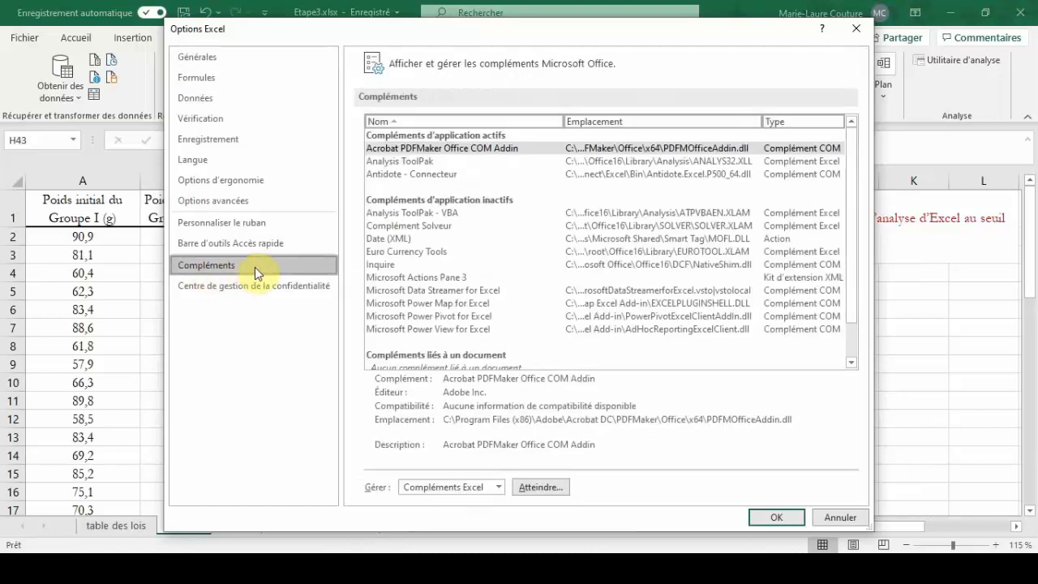
{"action": "left_click", "coordinate": [541, 487]}
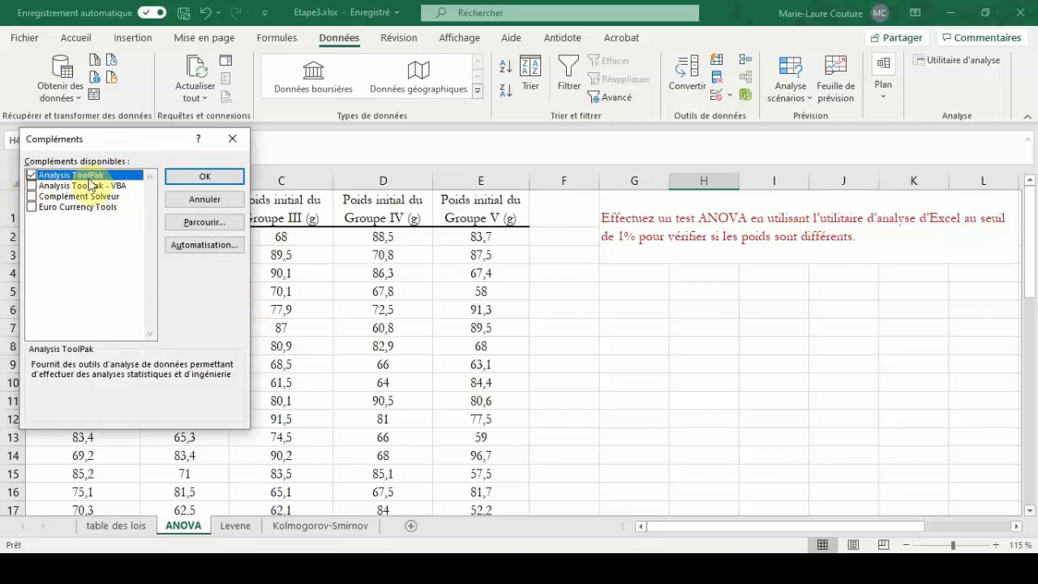
{"action": "left_click", "coordinate": [205, 186]}
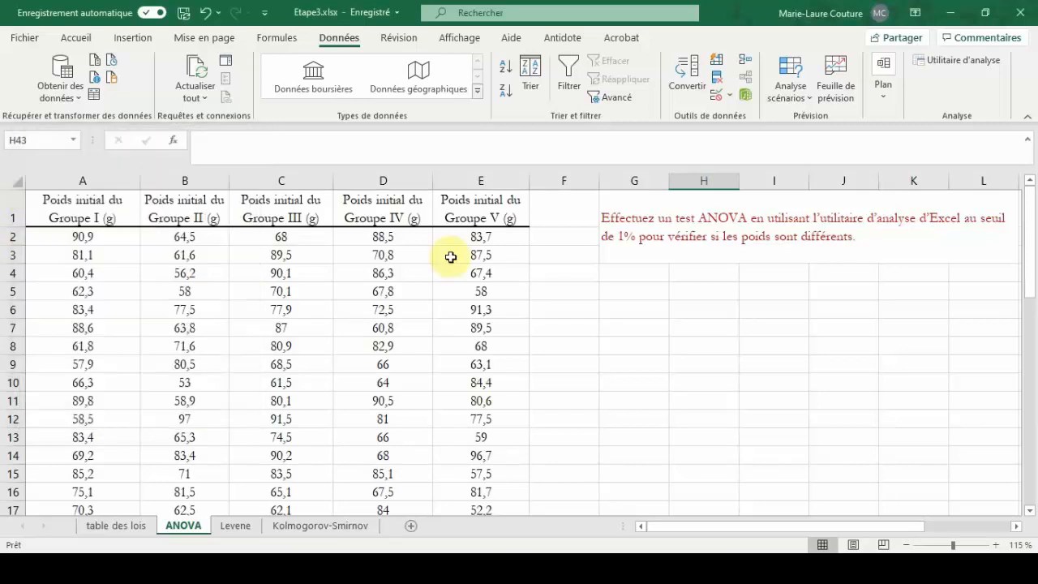
Step: Look again at the manual F ratio and the H0 decision, and return to the weight data and the exercise instructions
{"action": "left_click", "coordinate": [542, 293]}
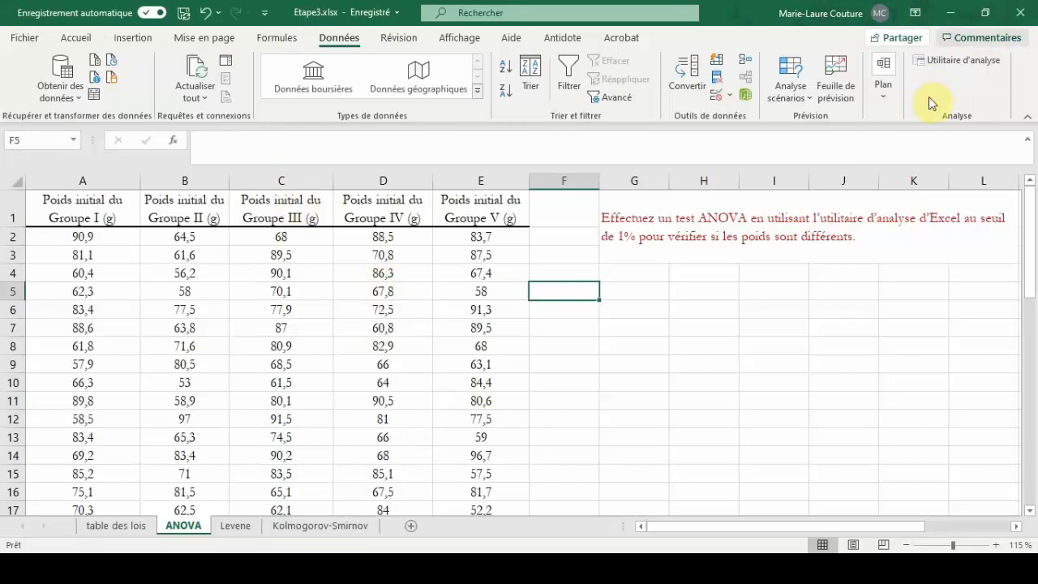
{"action": "left_click", "coordinate": [613, 275]}
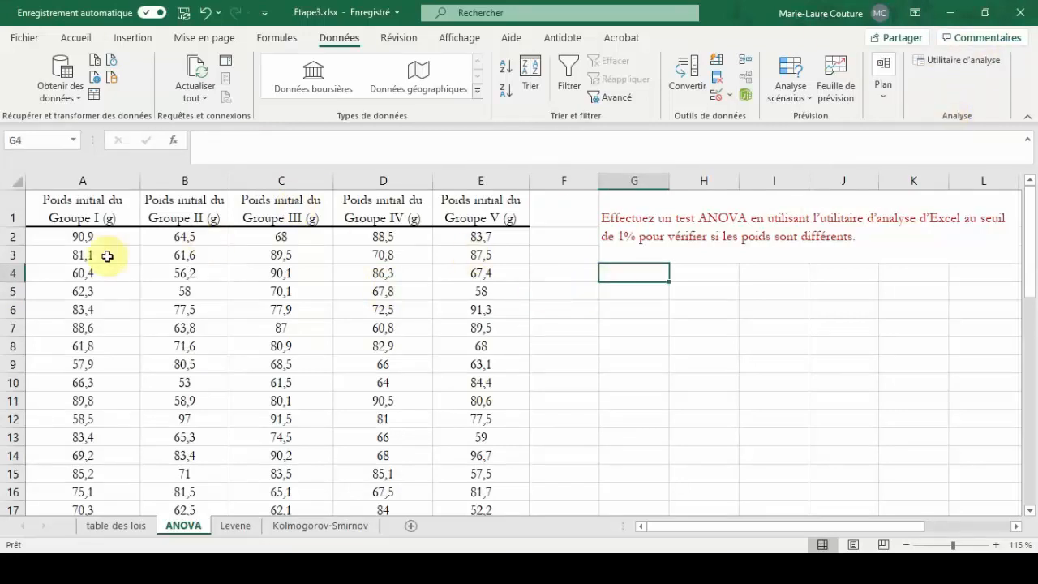
{"action": "scroll", "coordinate": [700, 353], "scroll_direction": "down", "scroll_amount": 8}
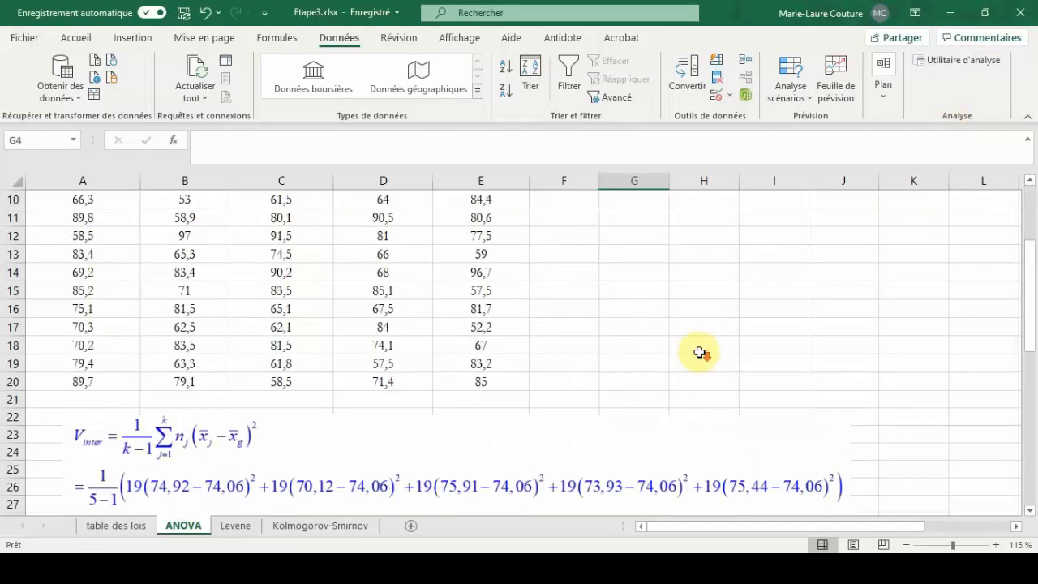
{"action": "scroll", "coordinate": [714, 406], "scroll_direction": "down", "scroll_amount": 3}
{"action": "left_click_drag", "start_coordinate": [777, 525], "coordinate": [838, 523]}
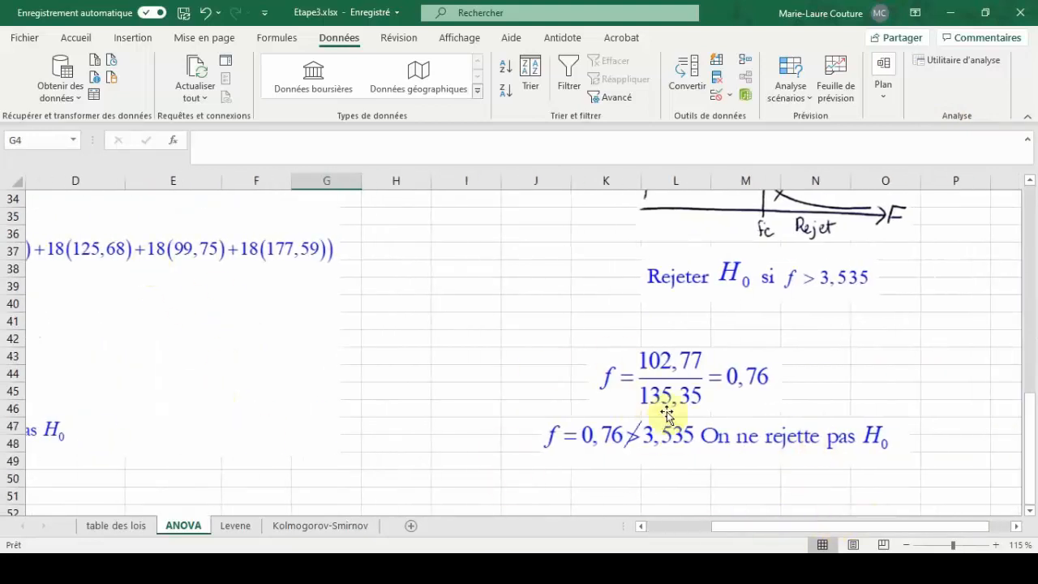
{"action": "scroll", "coordinate": [486, 317], "scroll_direction": "up", "scroll_amount": 11}
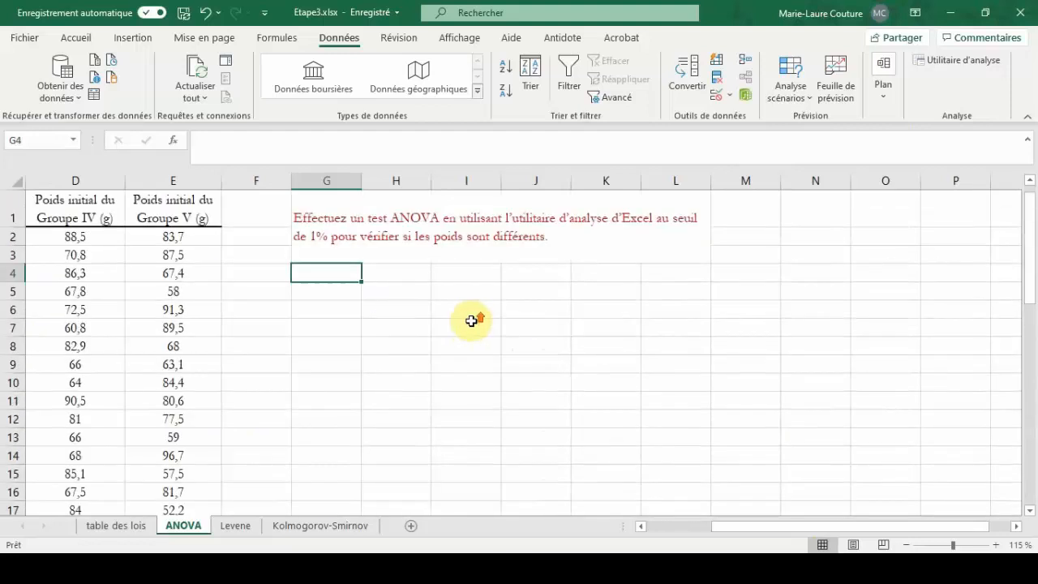
{"action": "left_click_drag", "start_coordinate": [727, 525], "coordinate": [670, 526]}
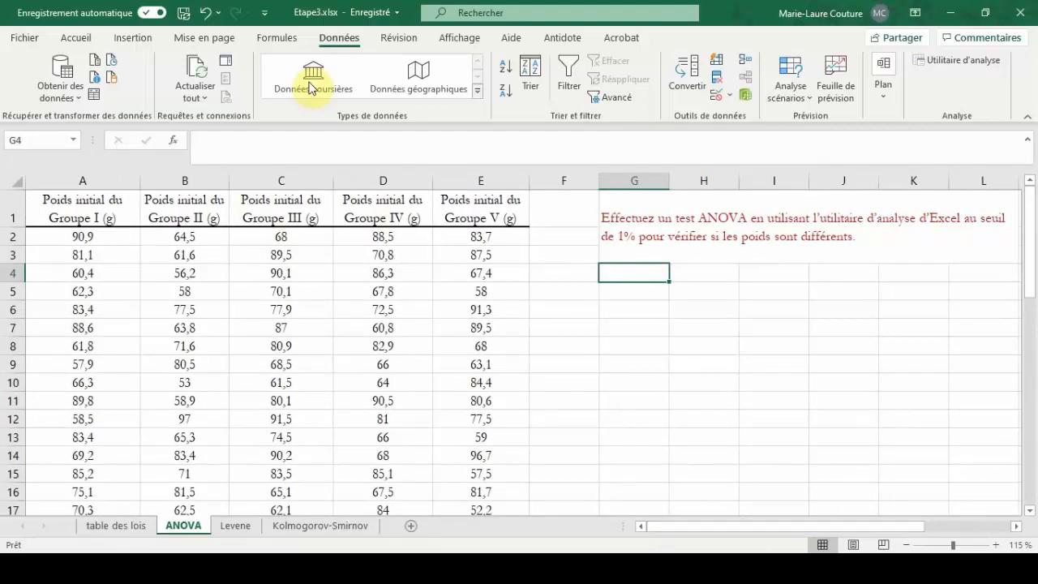
Step: Start a single-factor analysis of variance (Analyse de variance: un facteur) from the data analysis tools
{"action": "left_click", "coordinate": [939, 61]}
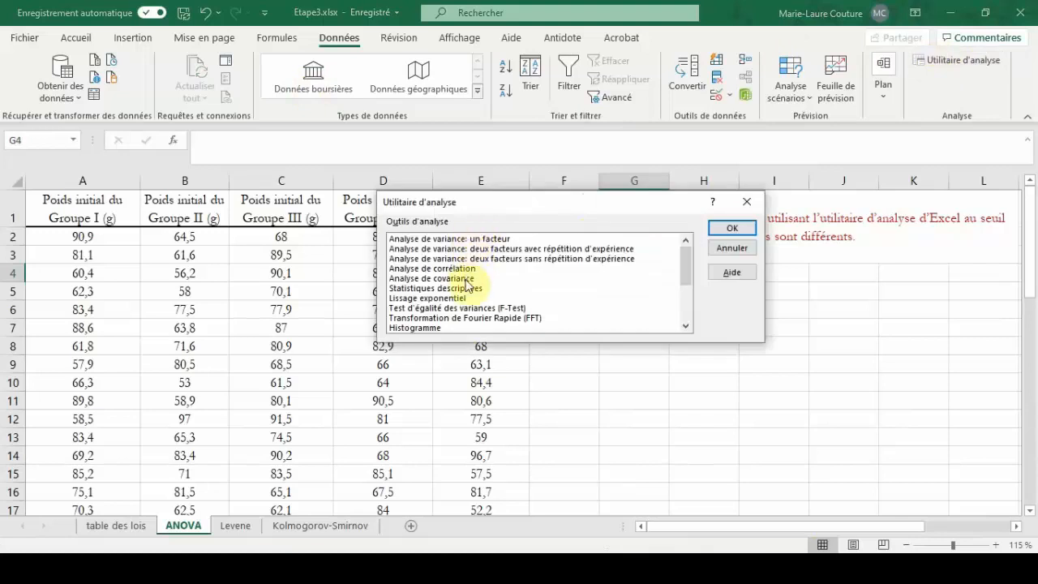
{"action": "left_click", "coordinate": [499, 240]}
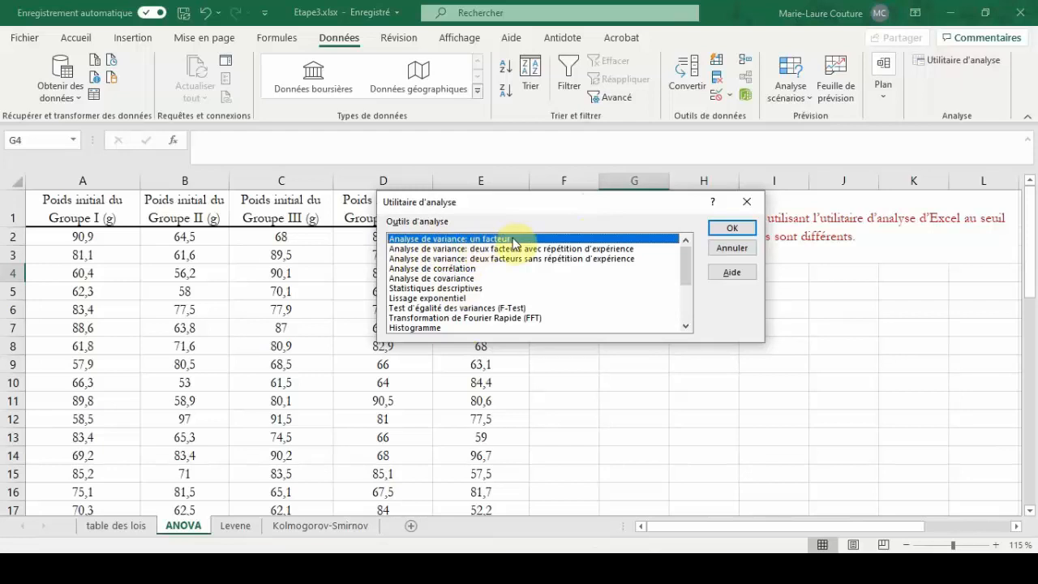
{"action": "left_click", "coordinate": [718, 227]}
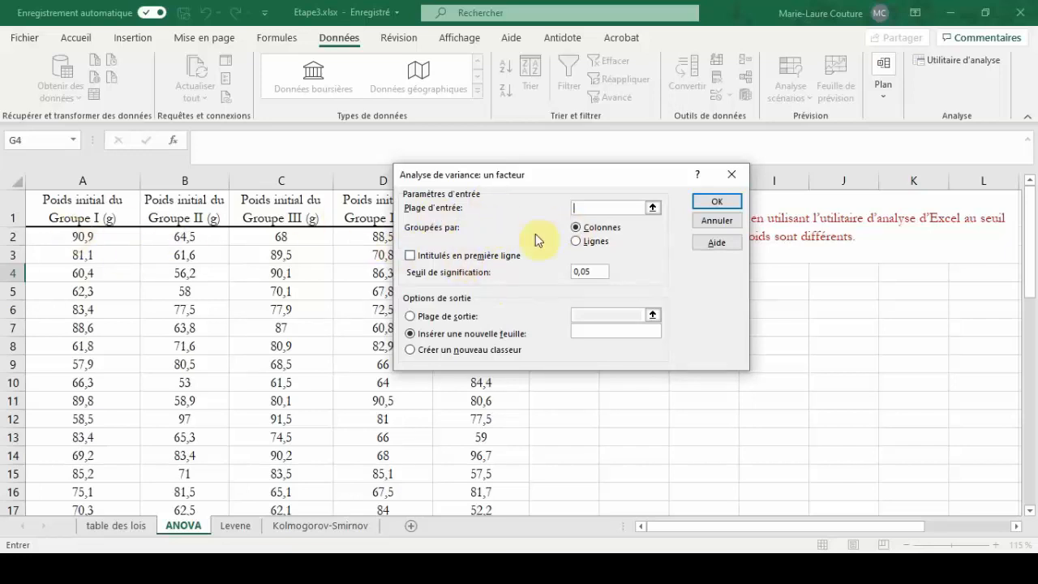
Step: Set the ANOVA input range to A1:E20 with labels in the first row and a significance level of 0,01
{"action": "left_click_drag", "start_coordinate": [496, 167], "coordinate": [688, 157]}
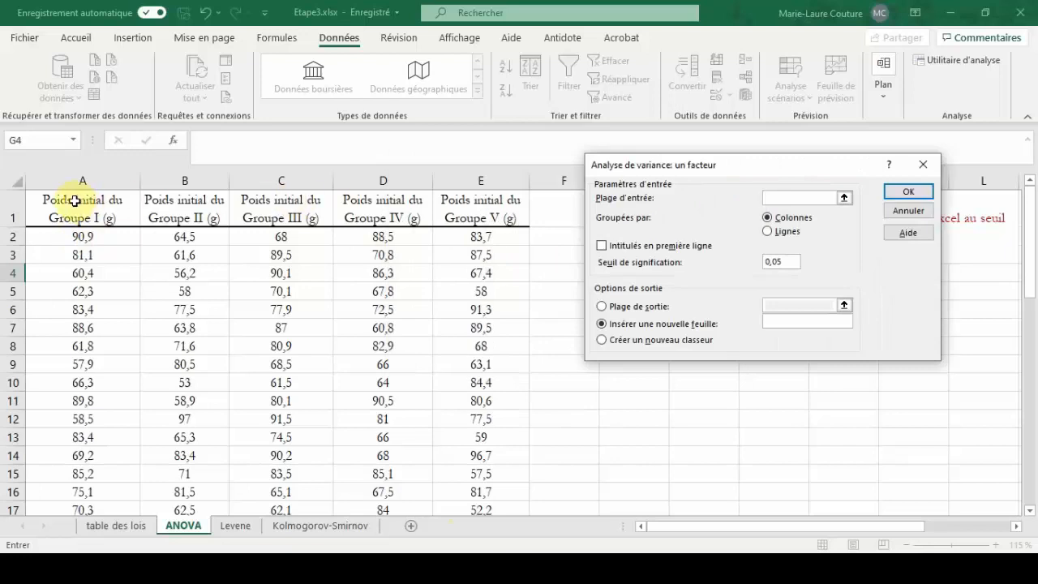
{"action": "left_click_drag", "start_coordinate": [73, 201], "coordinate": [450, 511]}
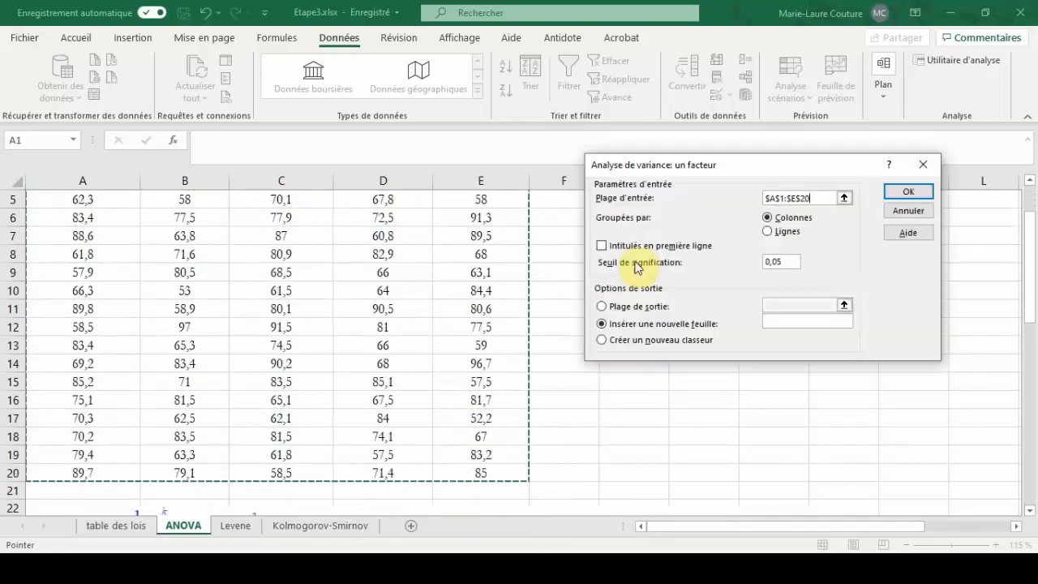
{"action": "left_click", "coordinate": [602, 247]}
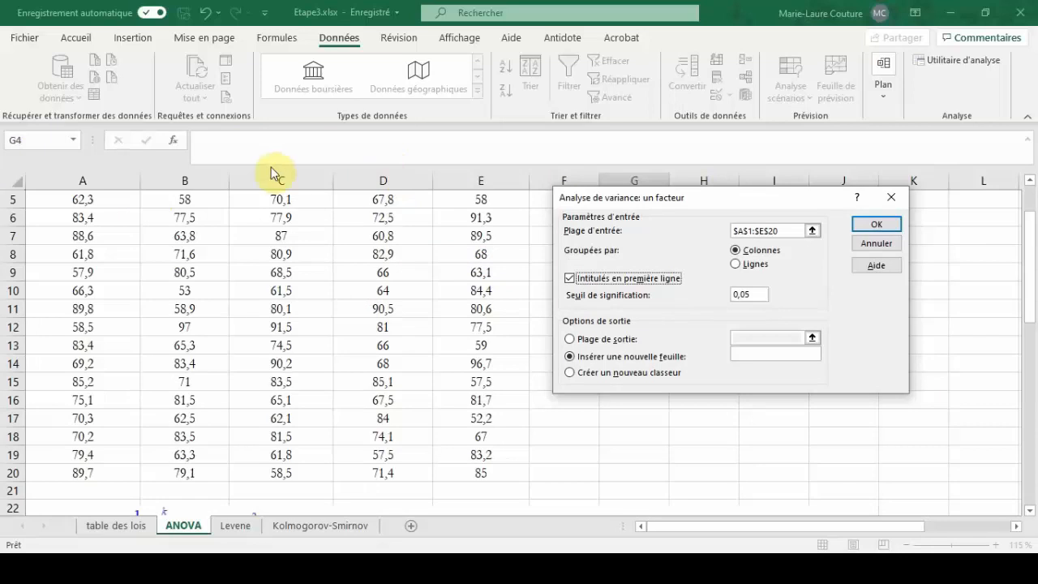
{"action": "left_click", "coordinate": [762, 296]}
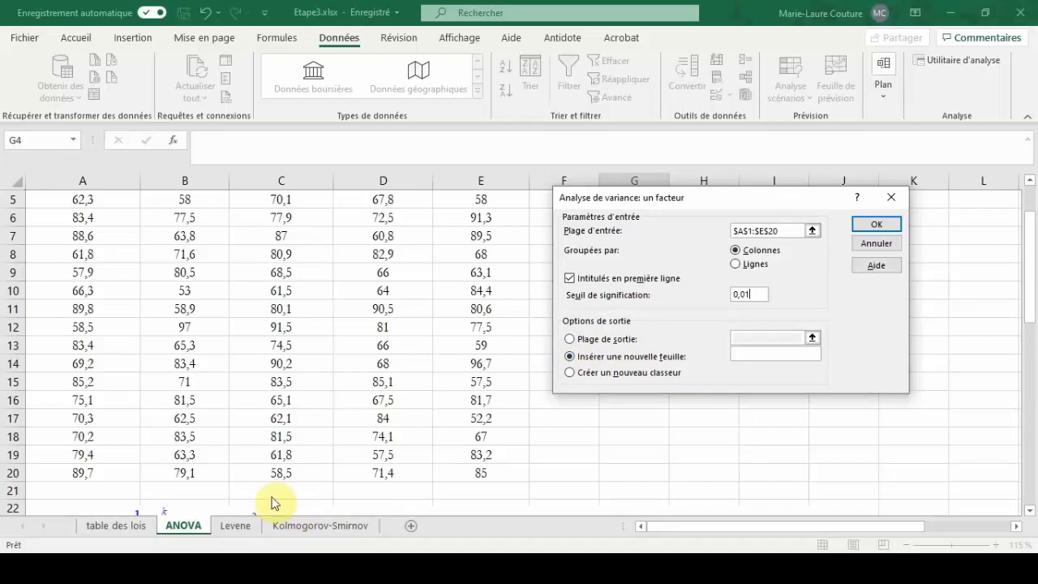
Step: Set the ANOVA output range to cell G5 on the current sheet and run the single-factor analysis
{"action": "left_click_drag", "start_coordinate": [819, 203], "coordinate": [469, 217]}
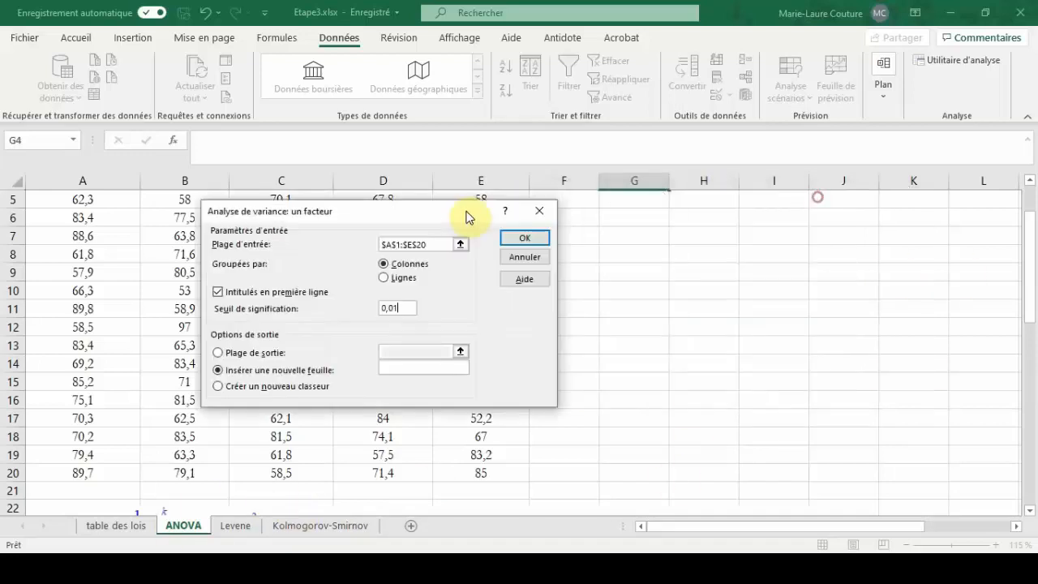
{"action": "left_click", "coordinate": [216, 353]}
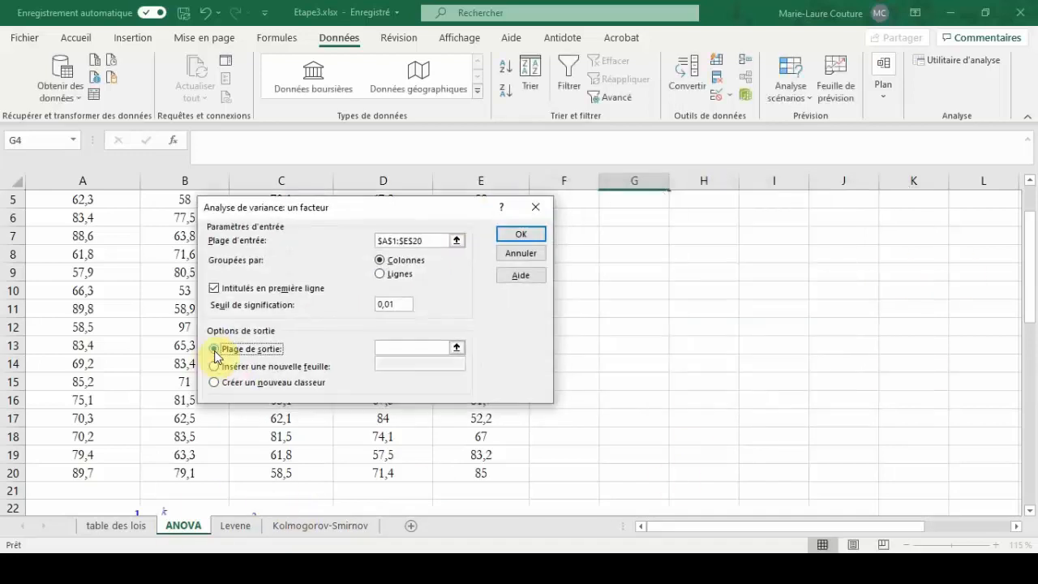
{"action": "left_click", "coordinate": [456, 348]}
{"action": "scroll", "coordinate": [649, 259], "scroll_direction": "up", "scroll_amount": 2}
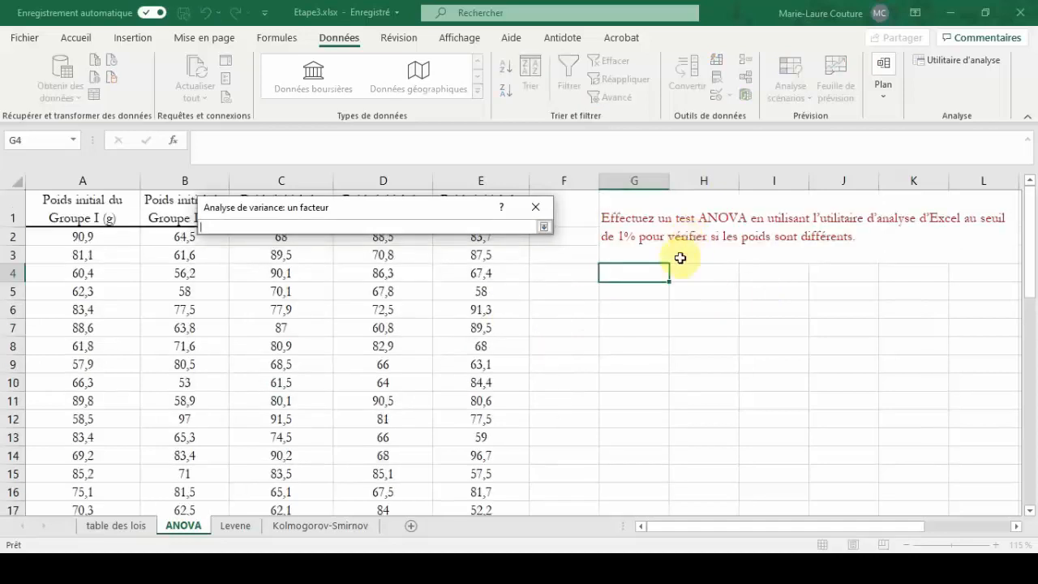
{"action": "left_click", "coordinate": [635, 292]}
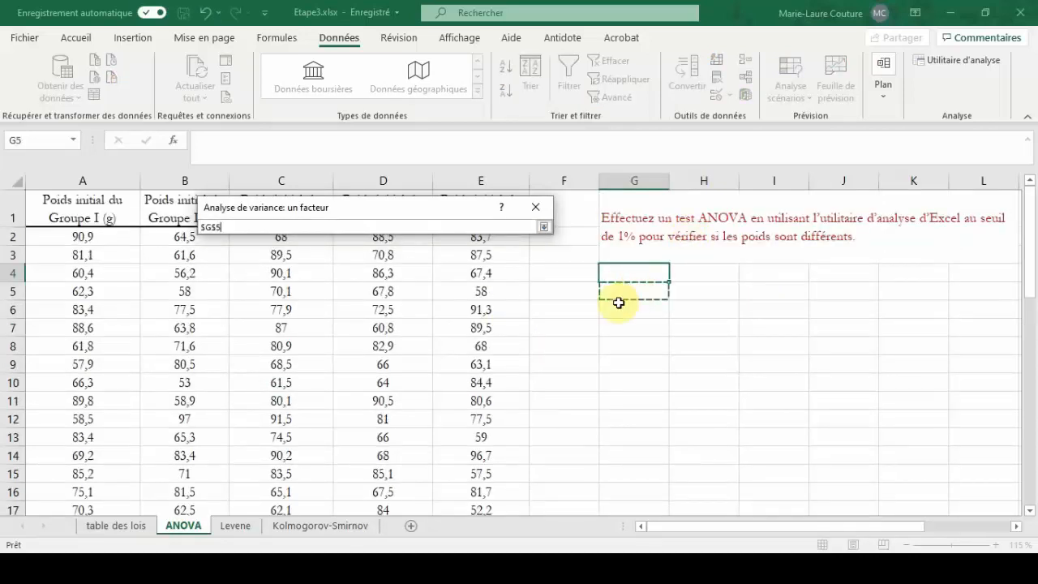
{"action": "left_click", "coordinate": [545, 227]}
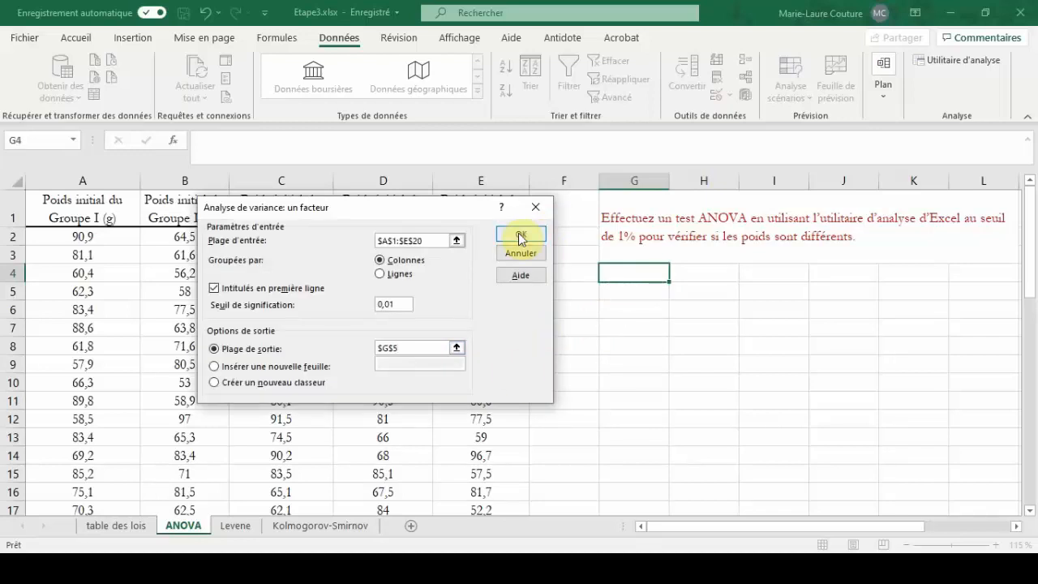
{"action": "left_click", "coordinate": [519, 236]}
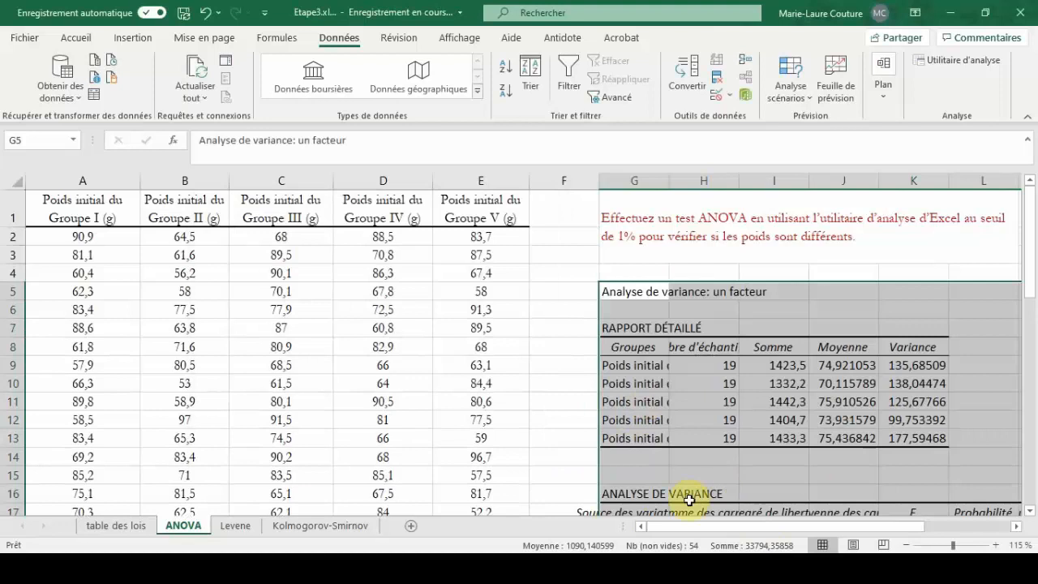
Step: Widen column G so the full group names fit in the ANOVA report
{"action": "left_click", "coordinate": [621, 455]}
{"action": "left_click_drag", "start_coordinate": [665, 530], "coordinate": [690, 533]}
{"action": "scroll", "coordinate": [734, 398], "scroll_direction": "down", "scroll_amount": 1}
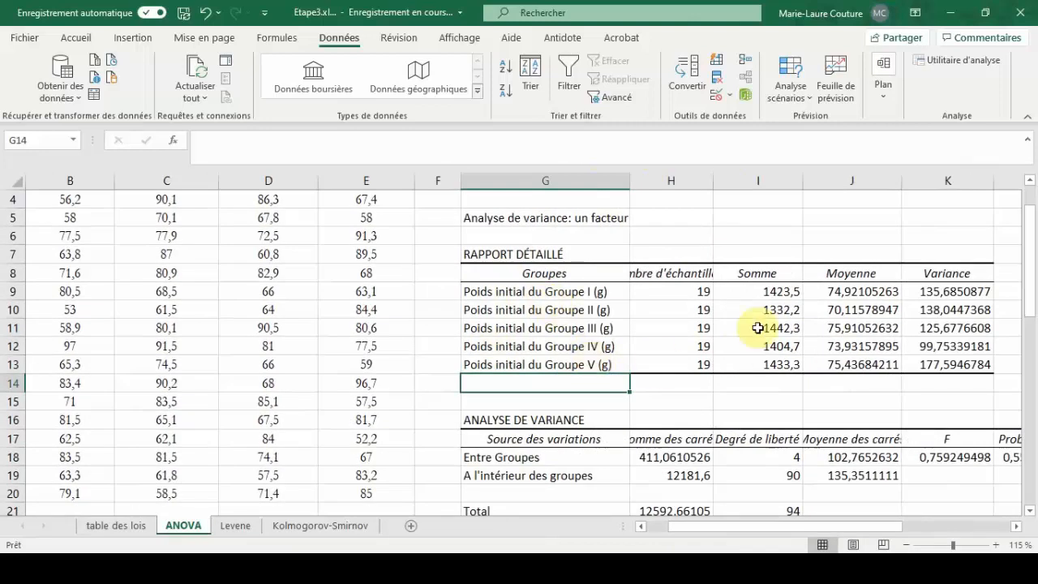
Step: Examine the count, sum, mean and variance in the detailed report against the Group II weight data in column B
{"action": "left_click", "coordinate": [847, 289]}
{"action": "left_click", "coordinate": [538, 289]}
{"action": "scroll", "coordinate": [235, 297], "scroll_direction": "up", "scroll_amount": 1}
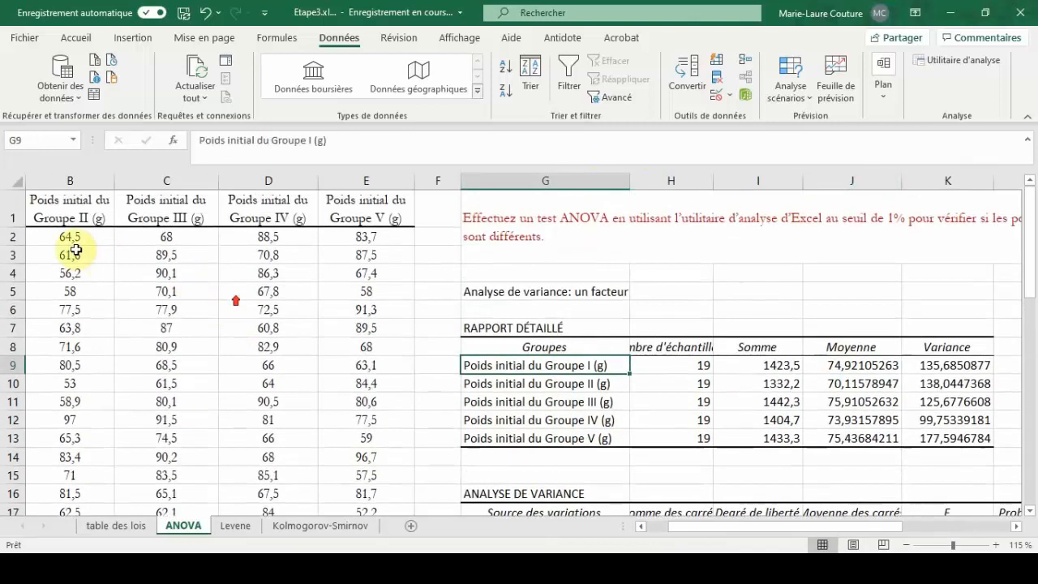
{"action": "left_click", "coordinate": [69, 210]}
{"action": "key", "text": "ctrl+shift+Down"}
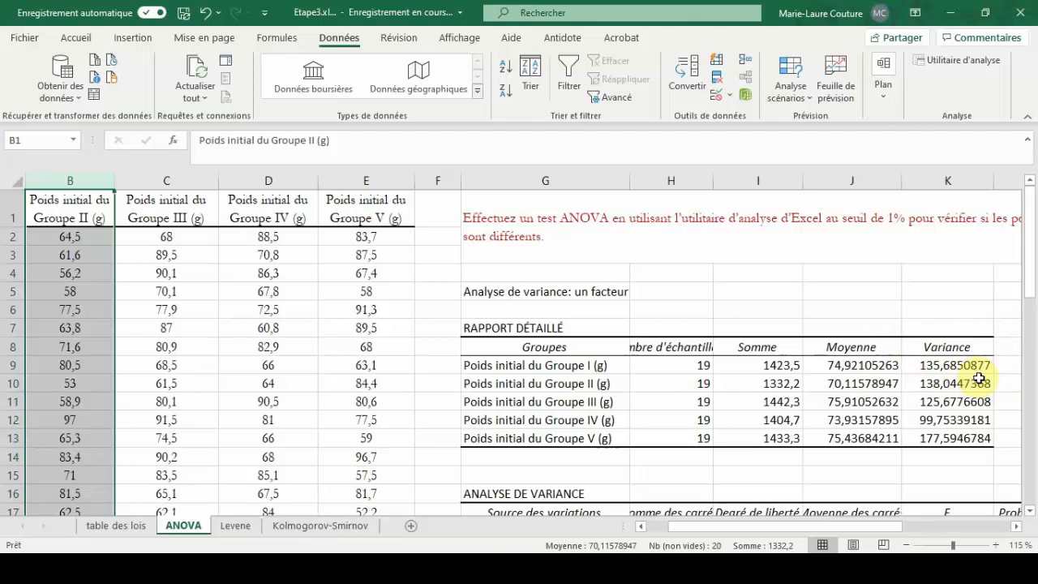
{"action": "left_click", "coordinate": [642, 366]}
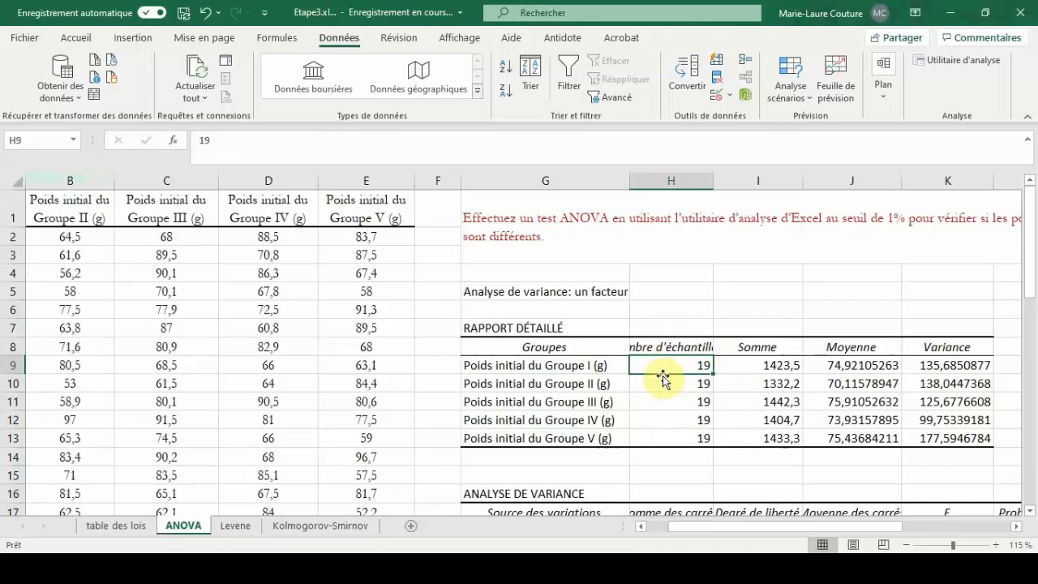
{"action": "left_click", "coordinate": [86, 180]}
{"action": "scroll", "coordinate": [105, 324], "scroll_direction": "down", "scroll_amount": 2}
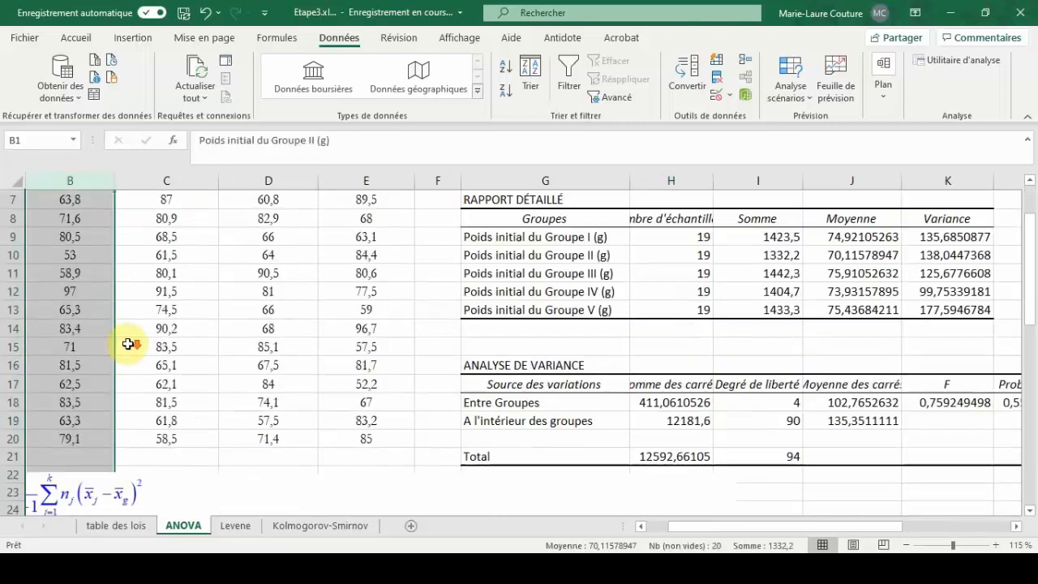
{"action": "scroll", "coordinate": [724, 447], "scroll_direction": "up", "scroll_amount": 2}
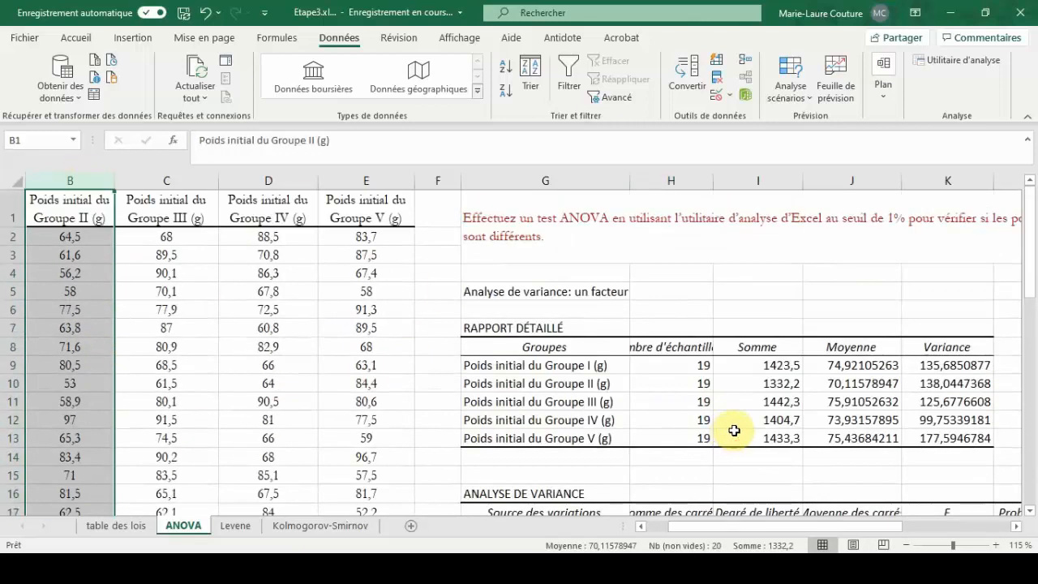
Step: Widen the columns of the variance analysis table so all its headings are fully readable
{"action": "left_click", "coordinate": [687, 493]}
{"action": "scroll", "coordinate": [687, 496], "scroll_direction": "down", "scroll_amount": 3}
{"action": "left_click_drag", "start_coordinate": [713, 528], "coordinate": [778, 526]}
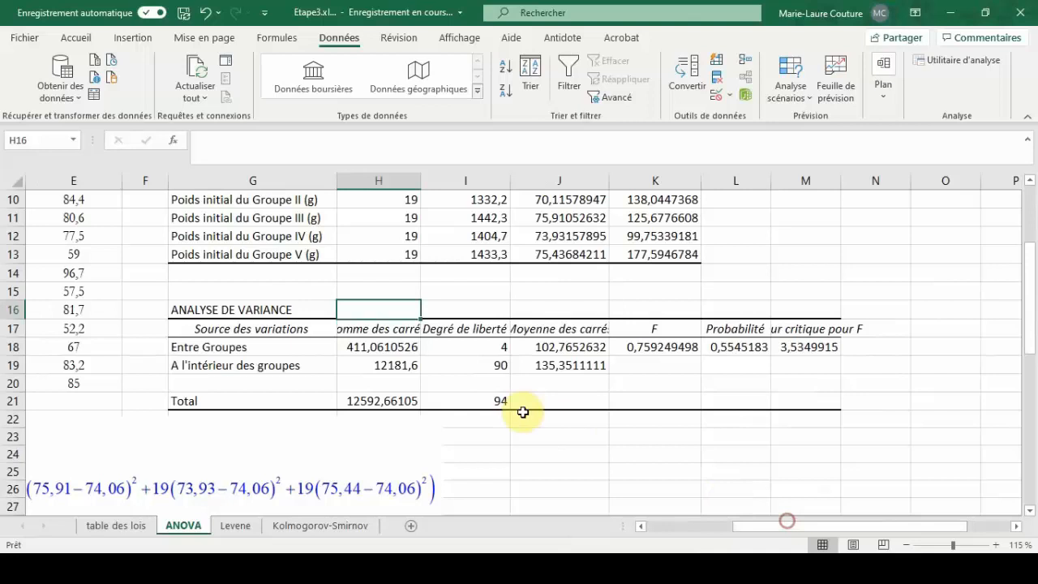
{"action": "left_click", "coordinate": [504, 445]}
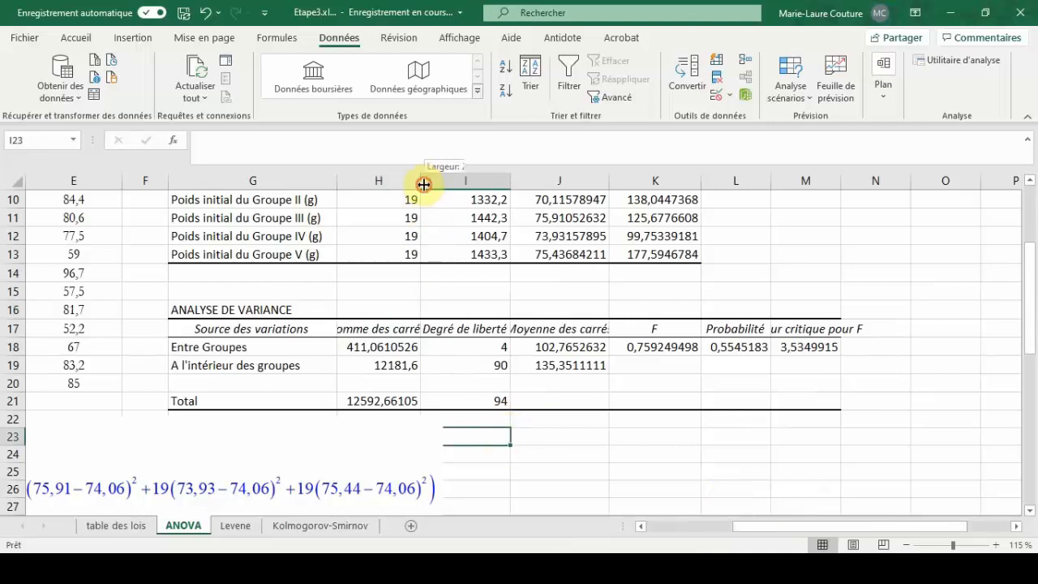
{"action": "left_click_drag", "start_coordinate": [424, 185], "coordinate": [447, 185]}
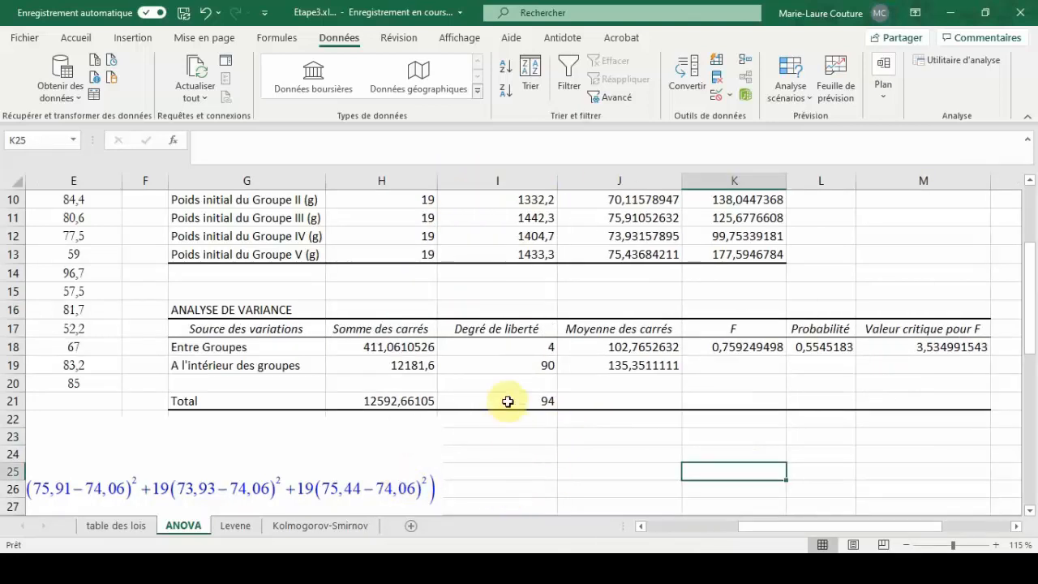
Step: Examine the between-groups and within-groups degrees of freedom and mean squares in the variance analysis table
{"action": "left_click", "coordinate": [509, 347]}
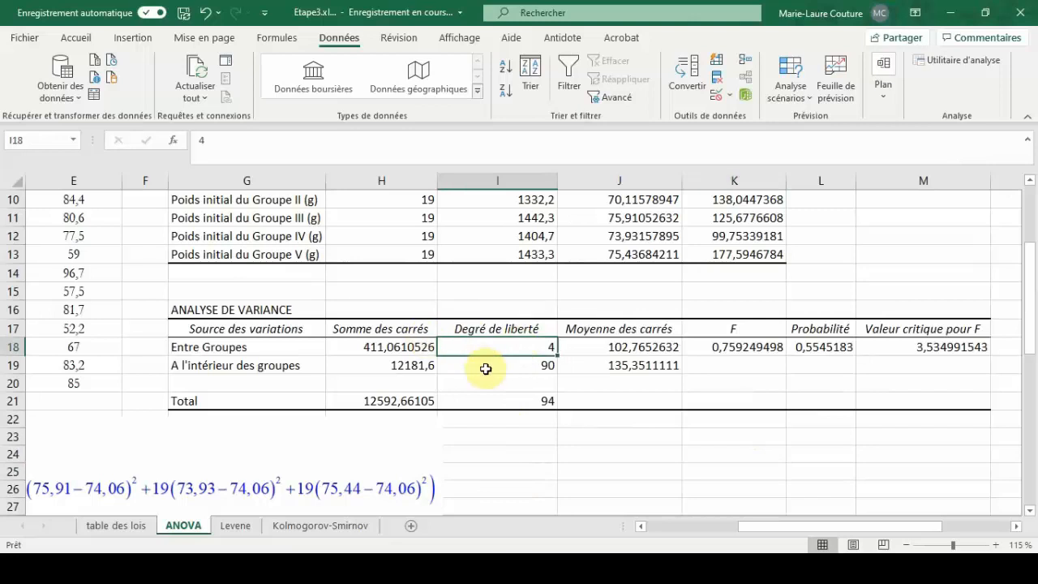
{"action": "left_click", "coordinate": [486, 369]}
{"action": "left_click", "coordinate": [498, 347]}
{"action": "left_click", "coordinate": [496, 369]}
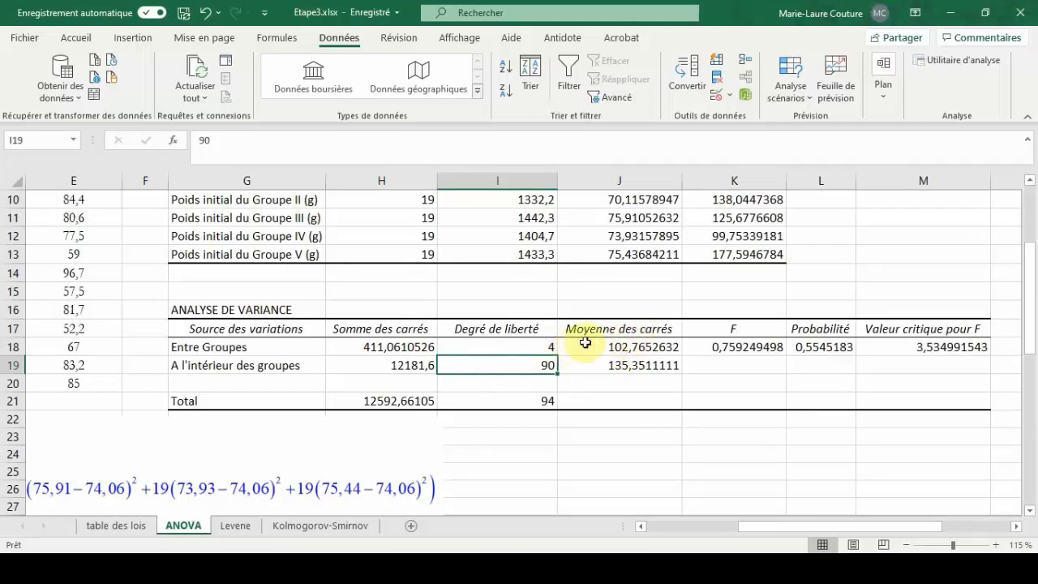
{"action": "left_click", "coordinate": [646, 365]}
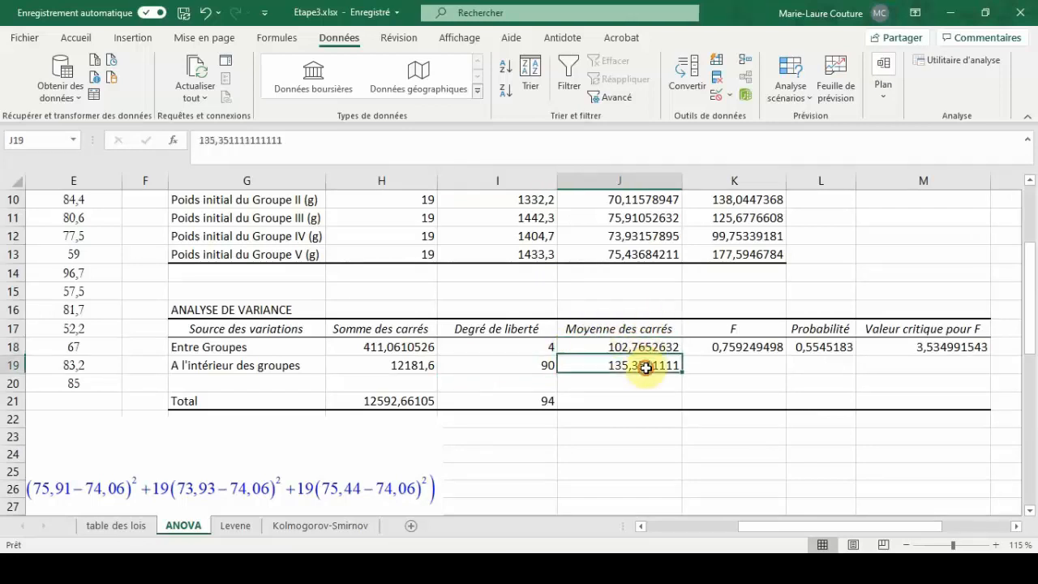
{"action": "left_click", "coordinate": [694, 419]}
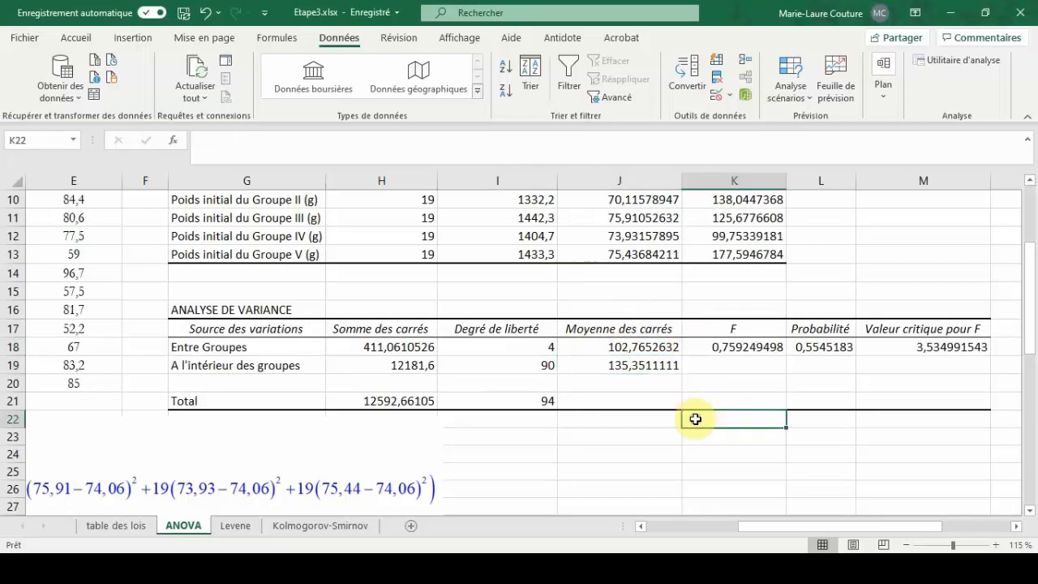
Step: Fill the between-groups mean square in J18 with orange and compare it with the manual V inter calculation
{"action": "left_click", "coordinate": [586, 347]}
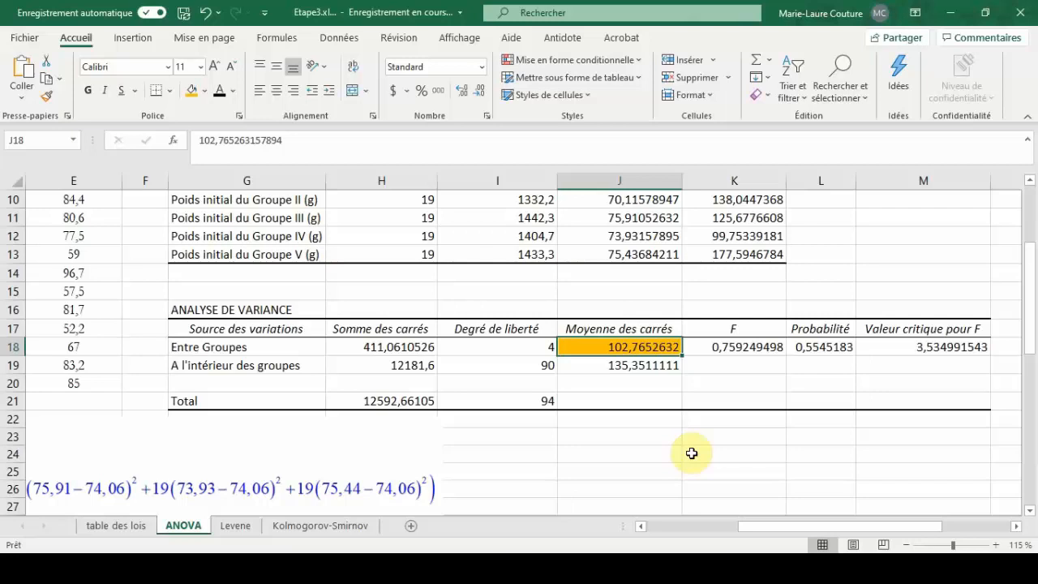
{"action": "scroll", "coordinate": [527, 368], "scroll_direction": "down", "scroll_amount": 3}
{"action": "scroll", "coordinate": [527, 368], "scroll_direction": "left", "scroll_amount": 2}
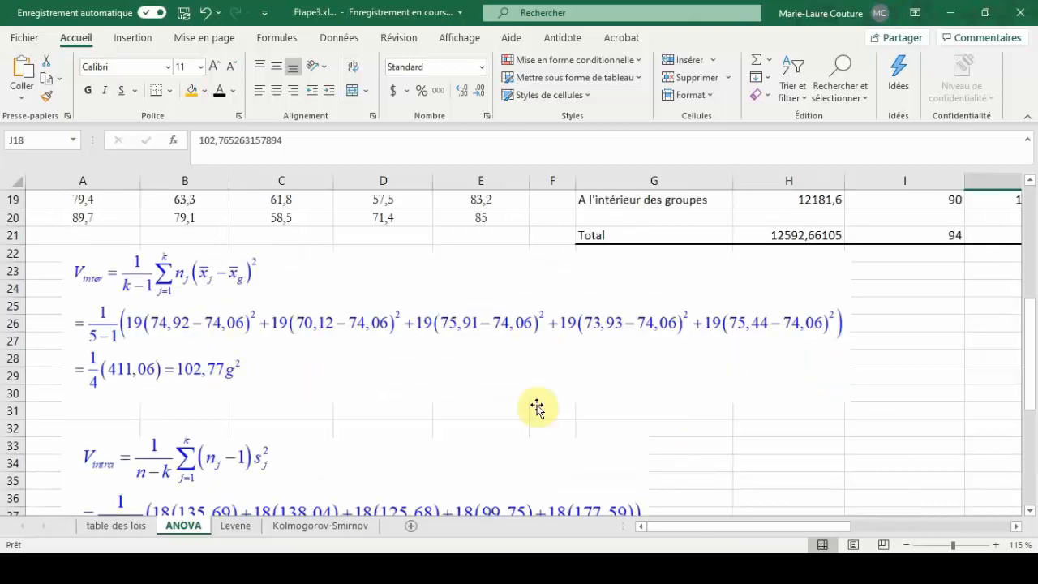
Step: Check the manual V intra calculation and fill the within-groups mean square in J19 with green
{"action": "scroll", "coordinate": [535, 406], "scroll_direction": "down", "scroll_amount": 1}
{"action": "scroll", "coordinate": [535, 404], "scroll_direction": "down", "scroll_amount": 3}
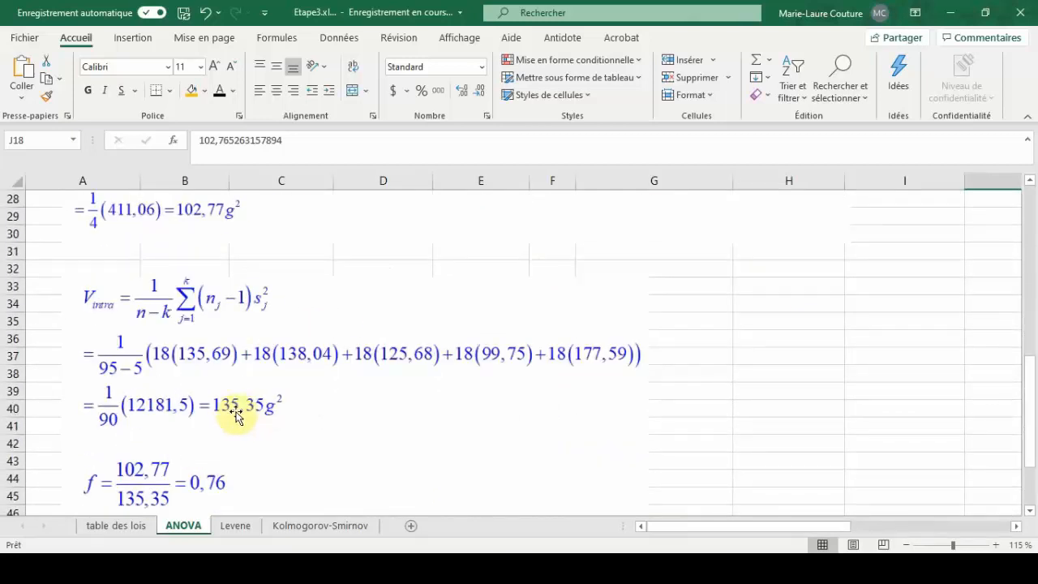
{"action": "scroll", "coordinate": [892, 341], "scroll_direction": "up", "scroll_amount": 5}
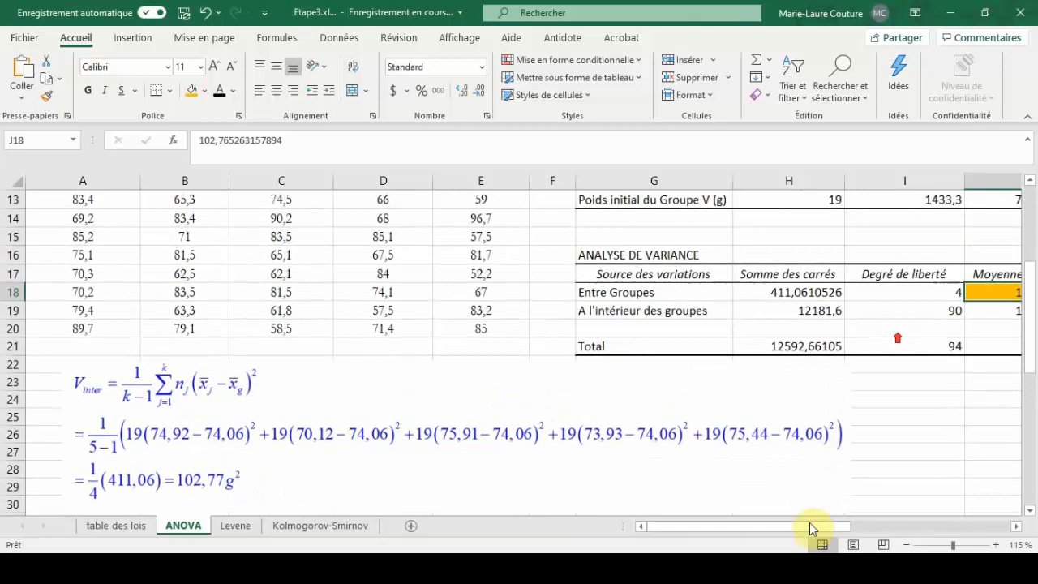
{"action": "left_click_drag", "start_coordinate": [808, 525], "coordinate": [844, 529]}
{"action": "left_click", "coordinate": [802, 315]}
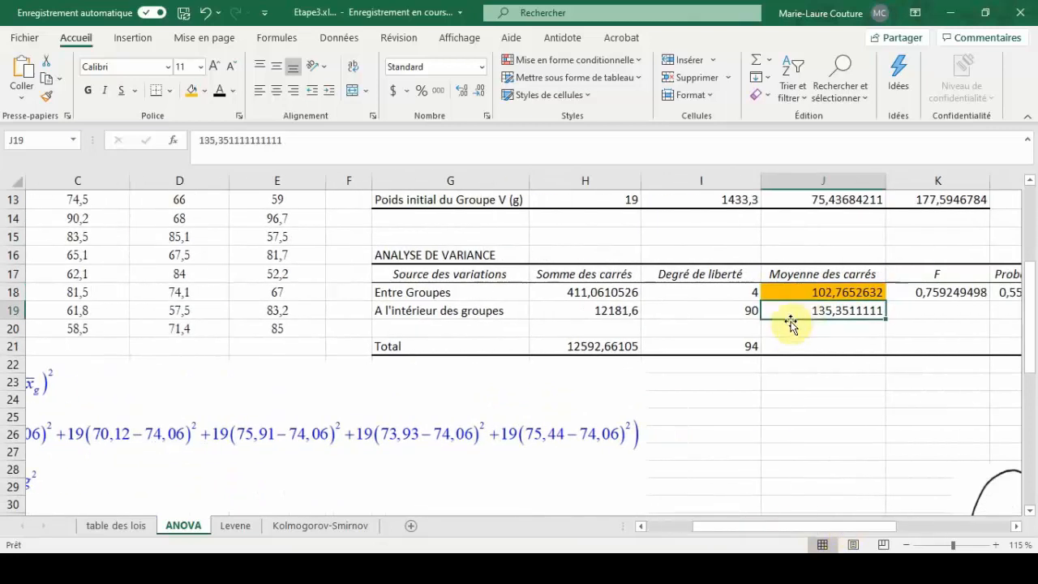
{"action": "left_click", "coordinate": [192, 90]}
{"action": "left_click", "coordinate": [835, 434]}
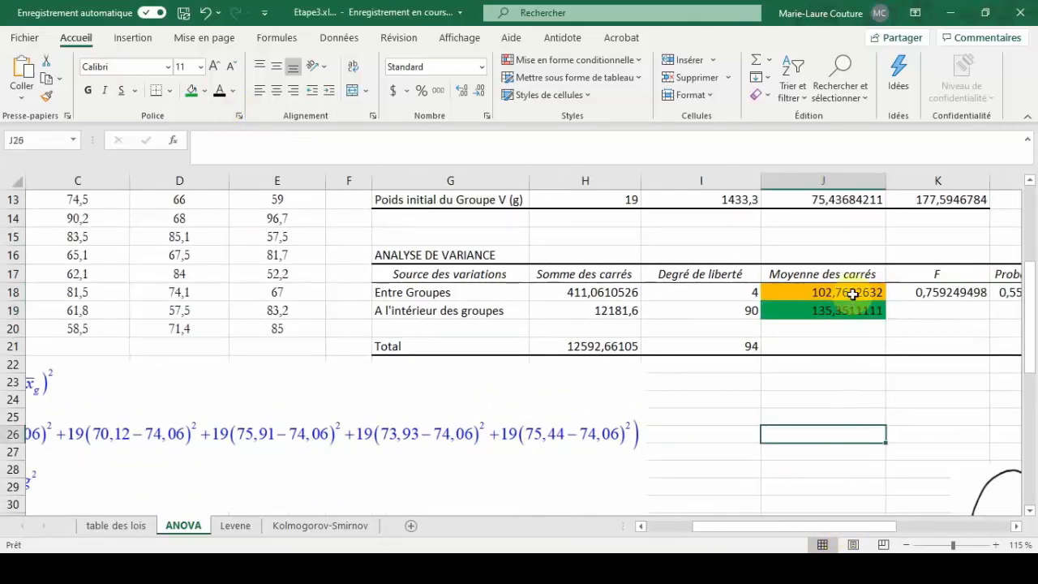
Step: Fill the F value in K18 with blue and compare it with the manually calculated F ratio
{"action": "left_click", "coordinate": [846, 314]}
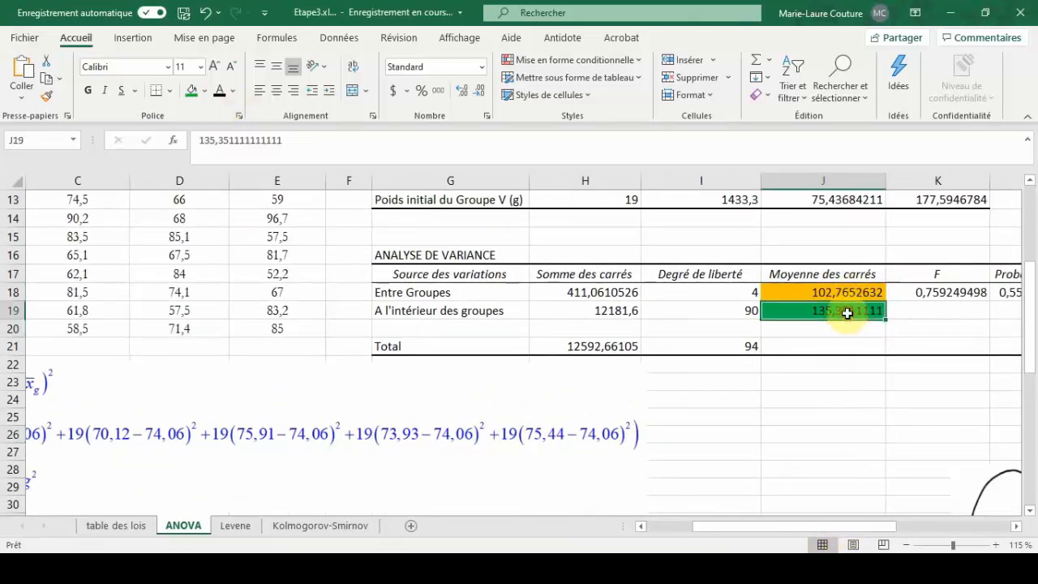
{"action": "scroll", "coordinate": [846, 313], "scroll_direction": "right", "scroll_amount": 5}
{"action": "left_click", "coordinate": [653, 299]}
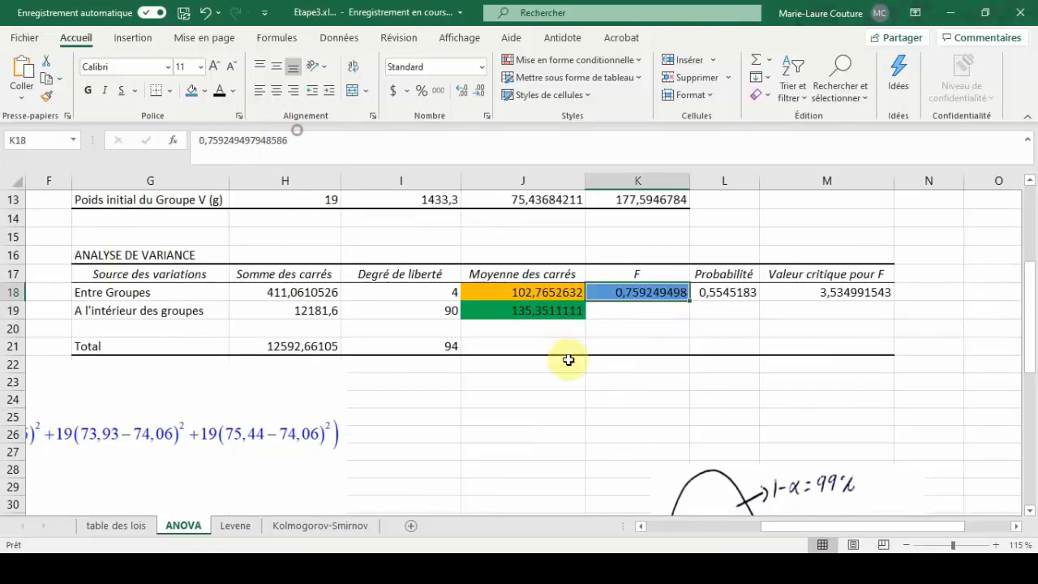
{"action": "scroll", "coordinate": [304, 347], "scroll_direction": "down", "scroll_amount": 4}
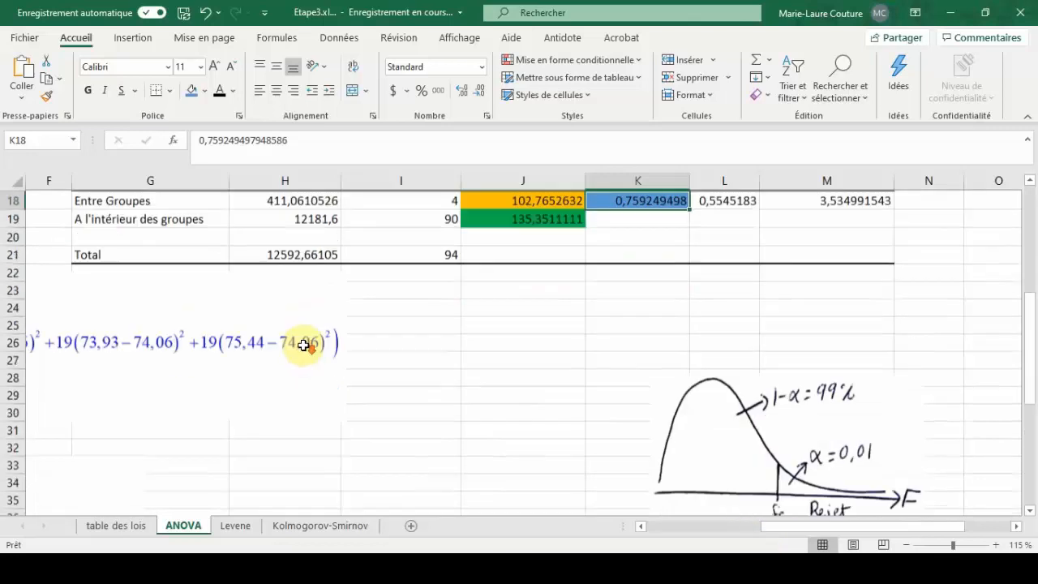
{"action": "scroll", "coordinate": [521, 387], "scroll_direction": "down", "scroll_amount": 2}
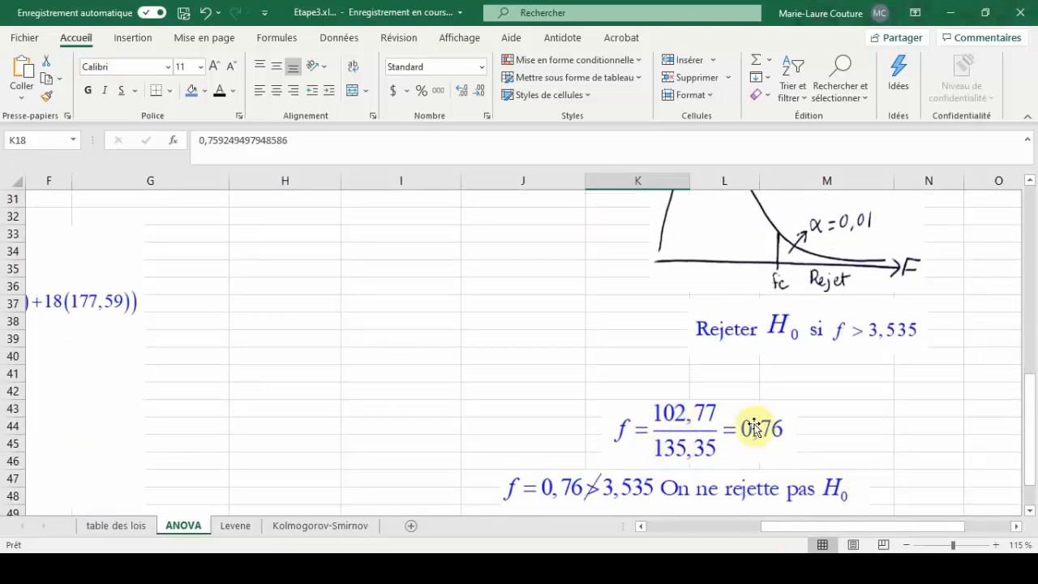
{"action": "scroll", "coordinate": [811, 405], "scroll_direction": "up", "scroll_amount": 8}
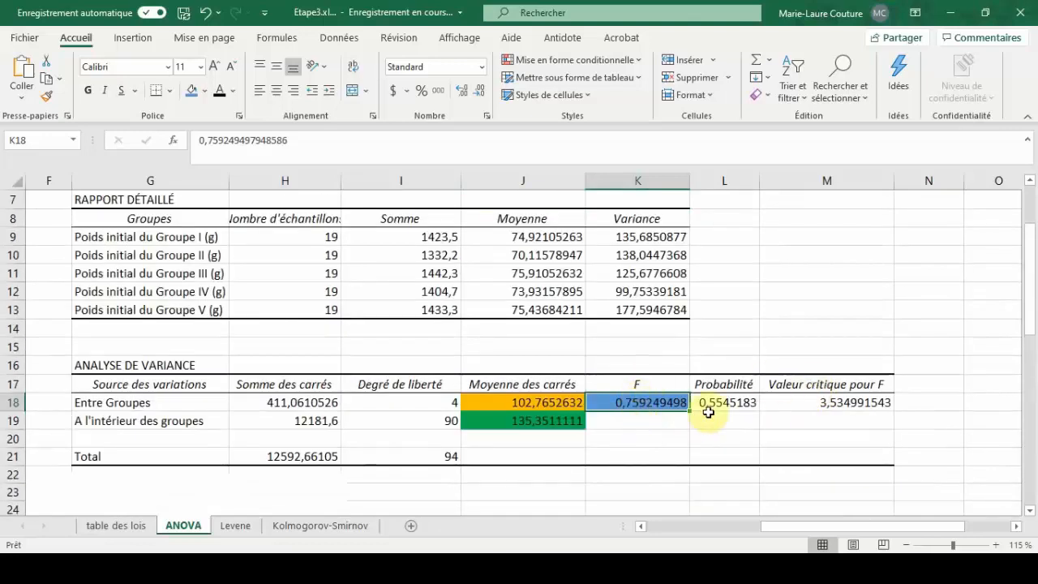
Step: Fill the critical F value in M18 with yellow and compare it with the manual H0 rejection rule
{"action": "left_click", "coordinate": [809, 399]}
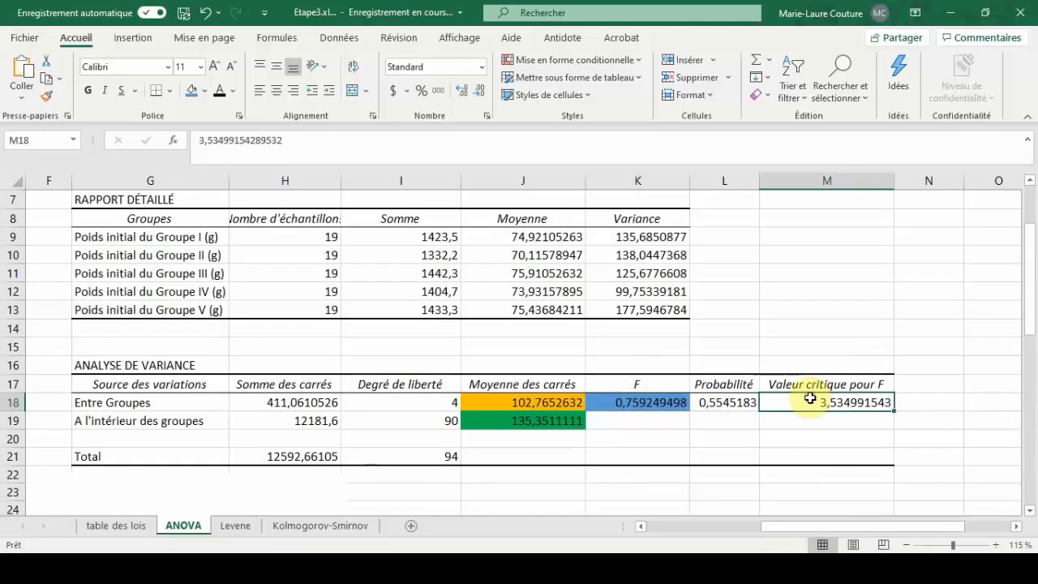
{"action": "left_click", "coordinate": [204, 90]}
{"action": "left_click", "coordinate": [230, 233]}
{"action": "left_click", "coordinate": [820, 441]}
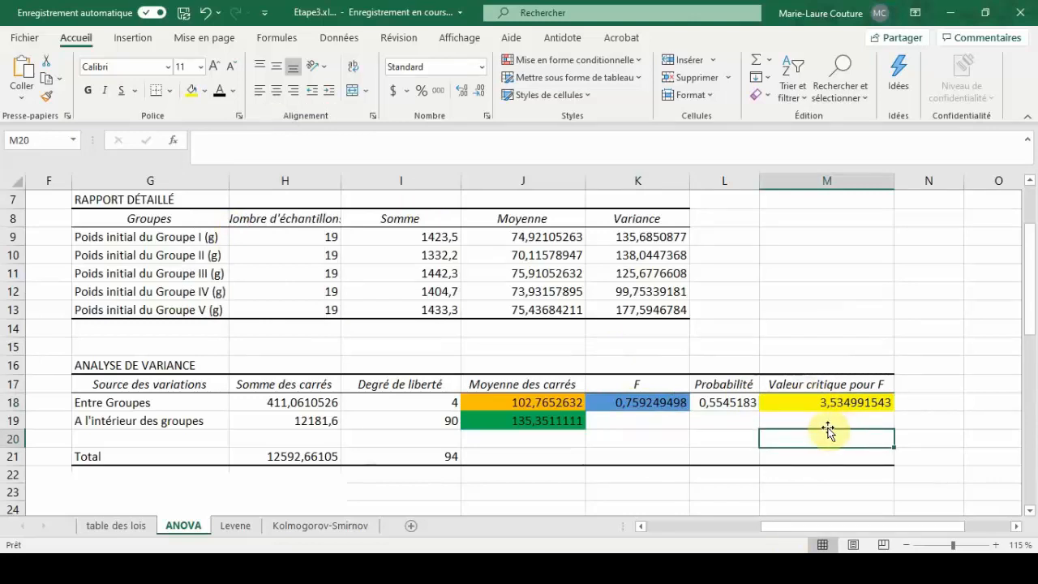
{"action": "scroll", "coordinate": [815, 421], "scroll_direction": "down", "scroll_amount": 6}
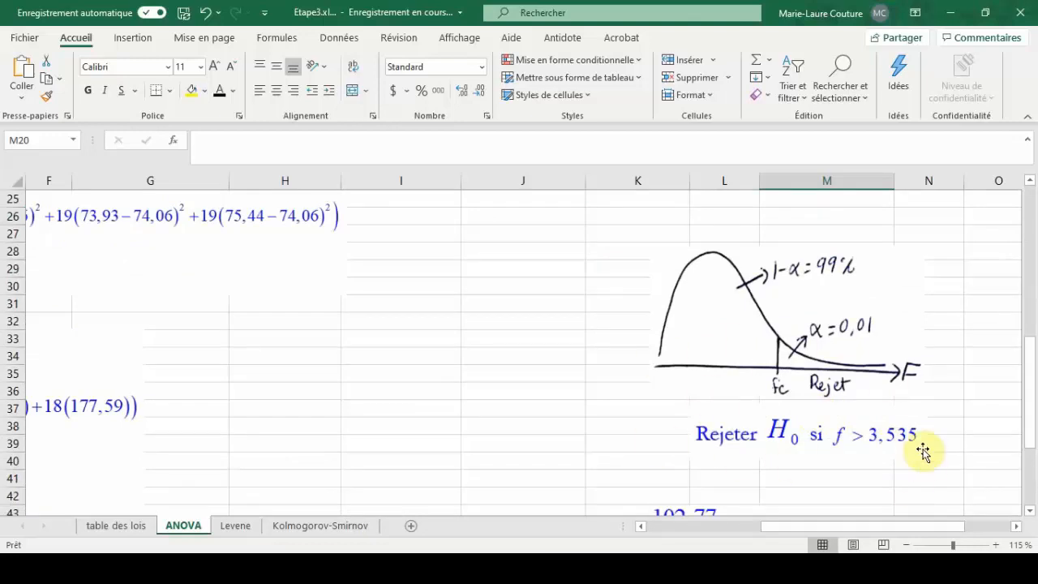
{"action": "scroll", "coordinate": [886, 445], "scroll_direction": "up", "scroll_amount": 4}
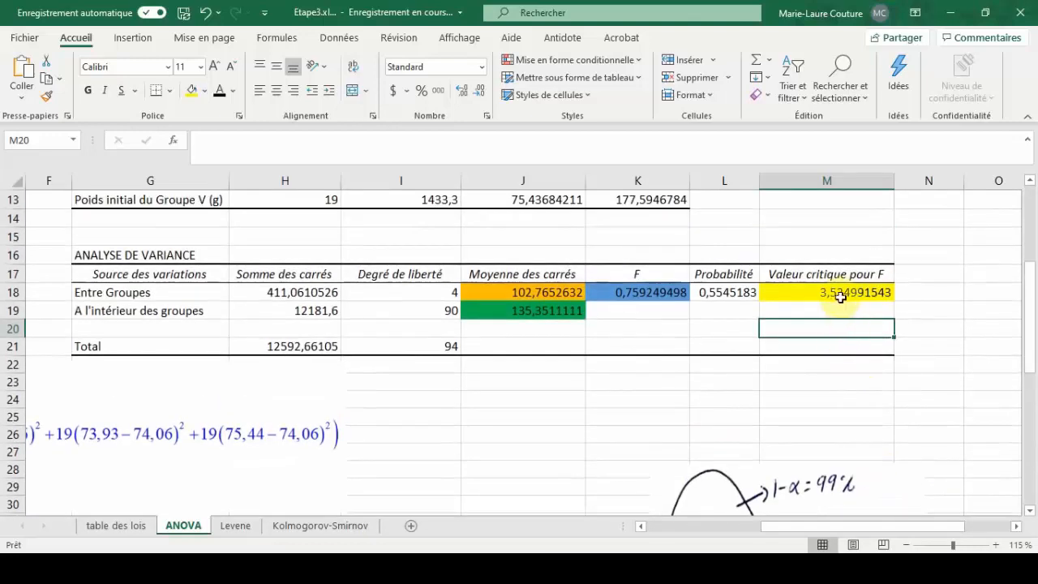
{"action": "scroll", "coordinate": [858, 324], "scroll_direction": "down", "scroll_amount": 1}
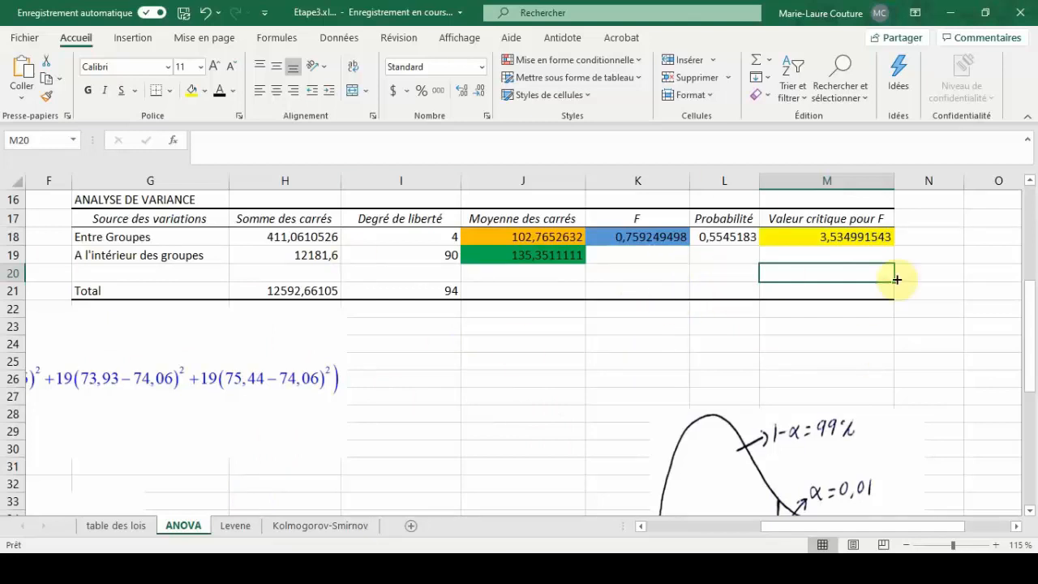
Step: Compare the F value in K18 with the critical F value in M18 to assess the rejection of H0
{"action": "scroll", "coordinate": [658, 362], "scroll_direction": "up", "scroll_amount": 2}
{"action": "left_click", "coordinate": [640, 351]}
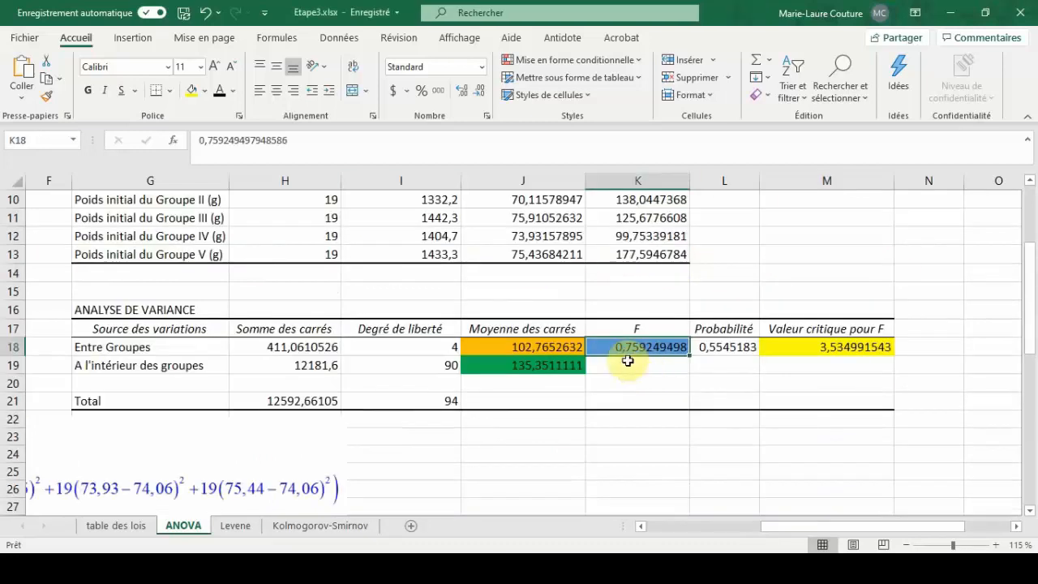
{"action": "scroll", "coordinate": [806, 365], "scroll_direction": "down", "scroll_amount": 3}
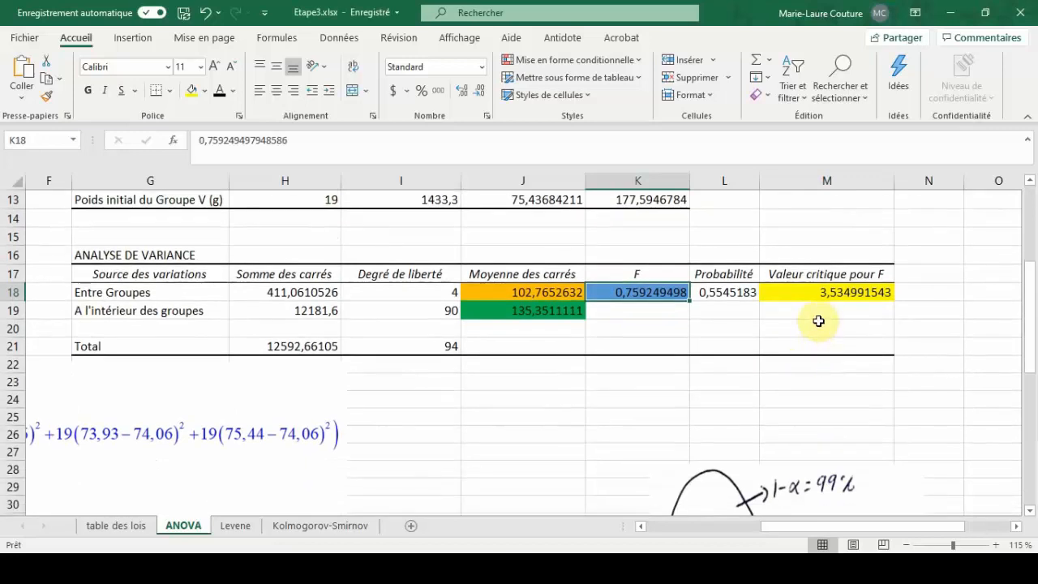
{"action": "scroll", "coordinate": [819, 320], "scroll_direction": "down", "scroll_amount": 5}
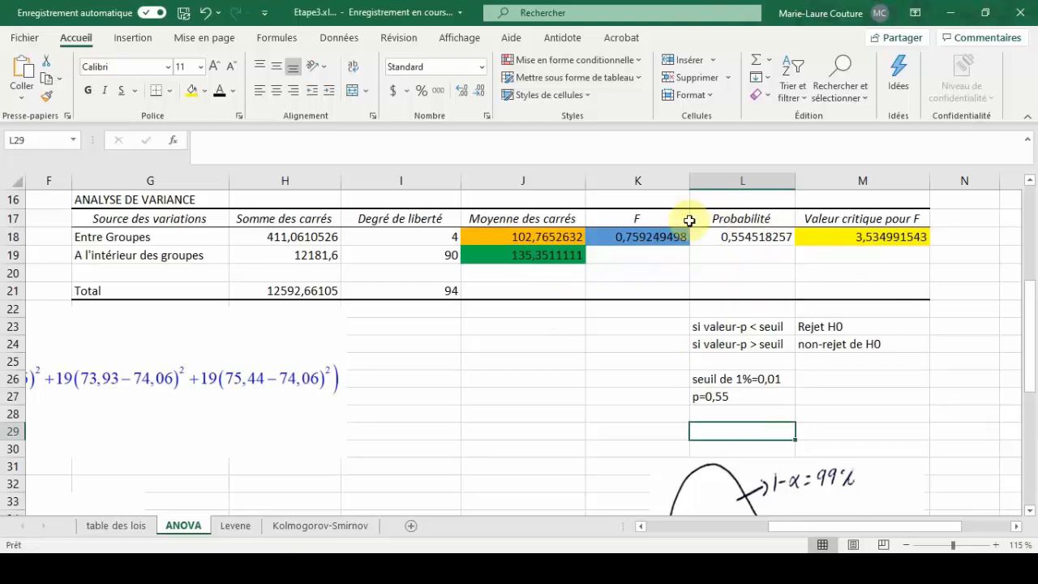
Step: Check the p-value decision rules and reduce the ANOVA probability in L18 to four decimal places
{"action": "left_click", "coordinate": [827, 396]}
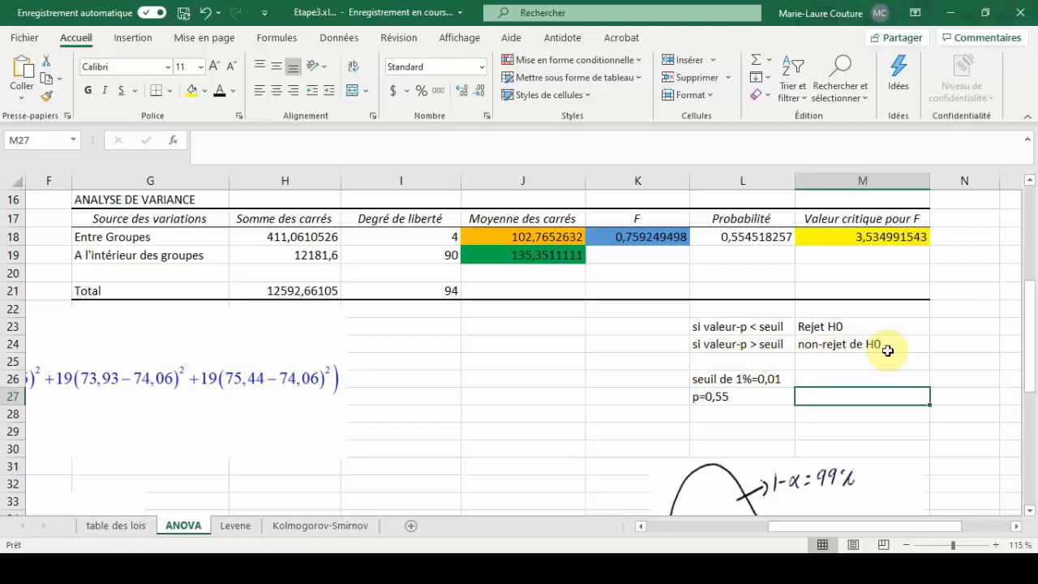
{"action": "left_click", "coordinate": [882, 378]}
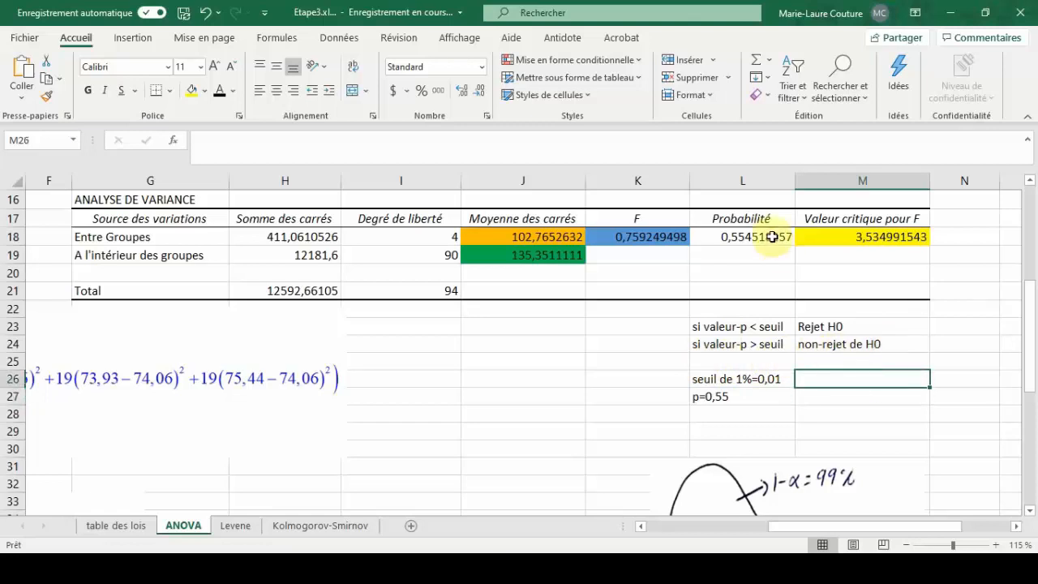
{"action": "left_click", "coordinate": [750, 180]}
{"action": "left_click", "coordinate": [742, 222]}
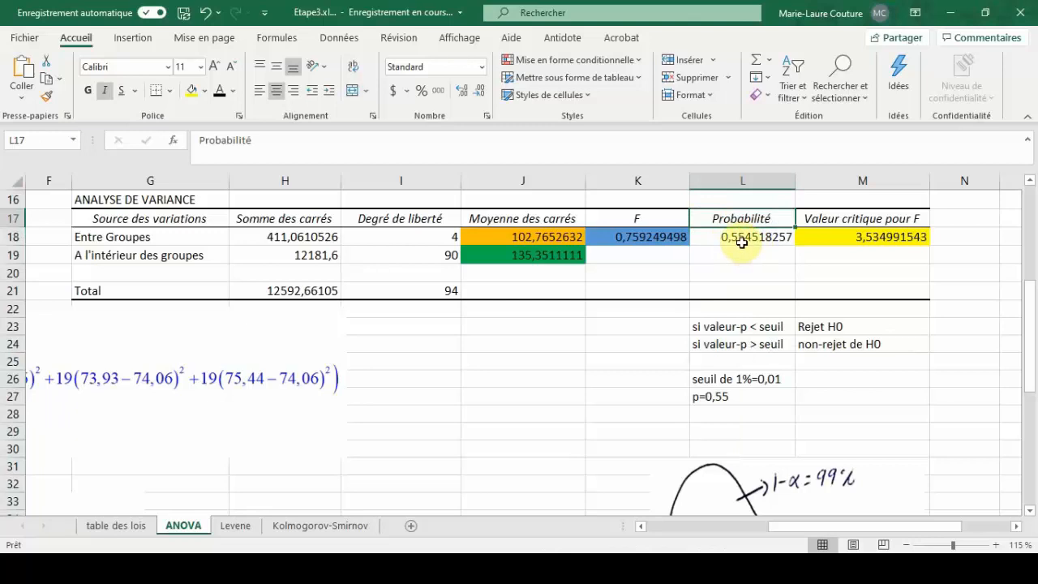
{"action": "left_click", "coordinate": [745, 245]}
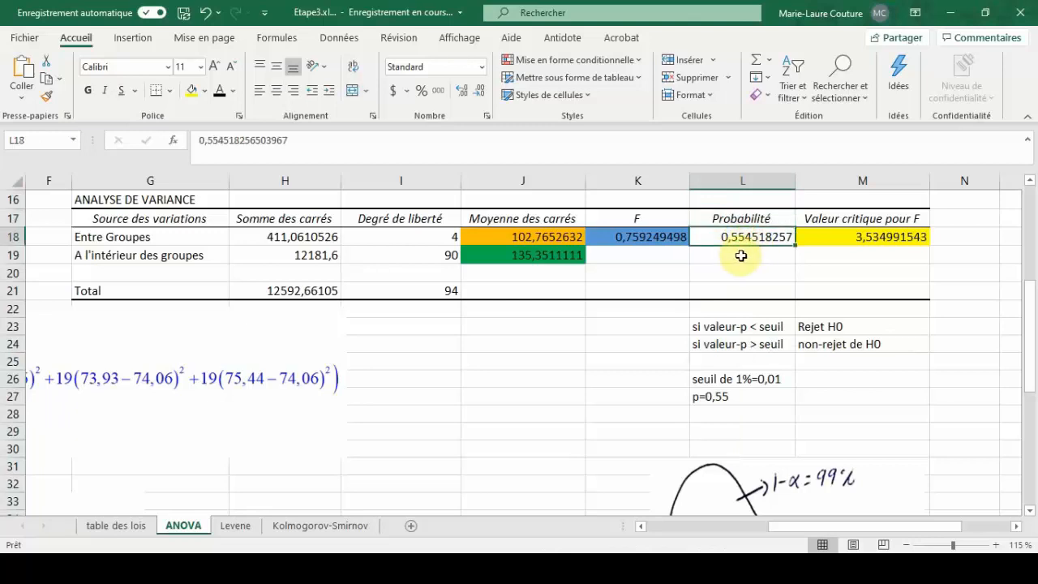
{"action": "left_click", "coordinate": [479, 90]}
{"action": "left_click", "coordinate": [479, 90]}
{"action": "left_click", "coordinate": [479, 90]}
{"action": "left_click", "coordinate": [479, 90]}
{"action": "left_click", "coordinate": [479, 90]}
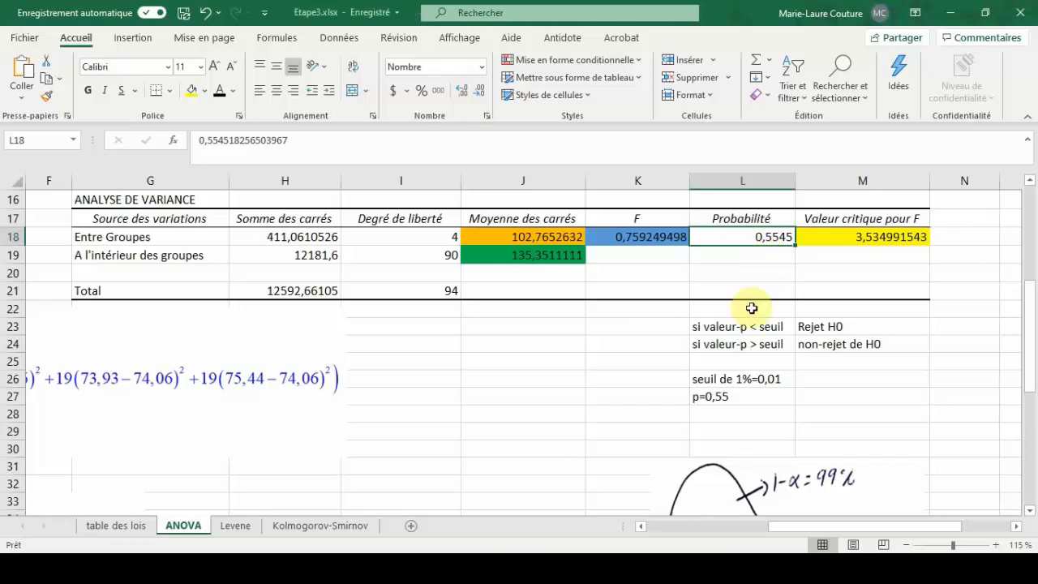
Step: Enter the comparison of the p-value with the 1% threshold, 0,55>0,01, in L28
{"action": "left_click", "coordinate": [721, 401]}
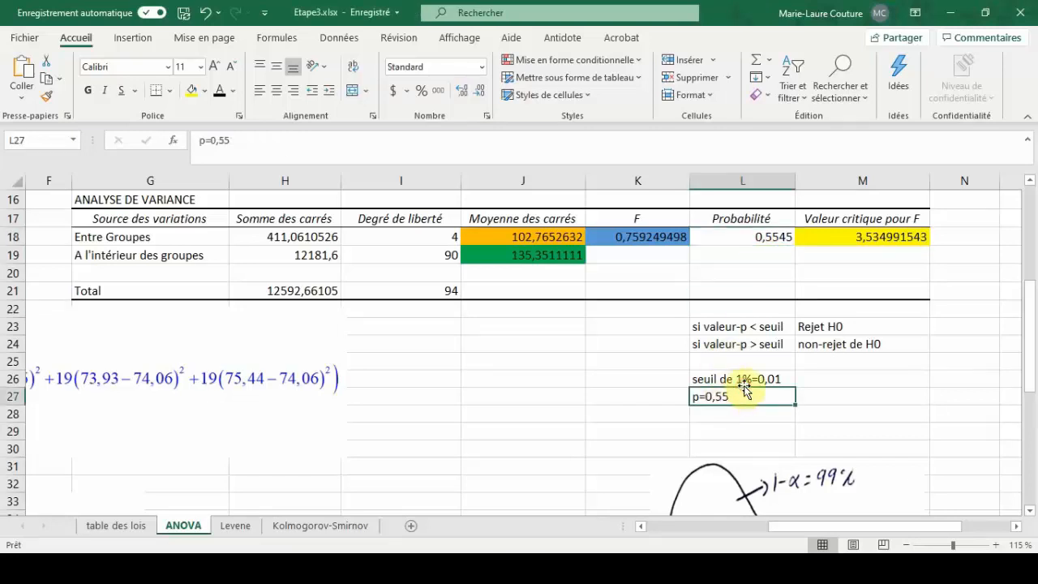
{"action": "left_click", "coordinate": [750, 378]}
{"action": "key", "text": "Down"}
{"action": "key", "text": "Down"}
{"action": "type", "text": "0"}
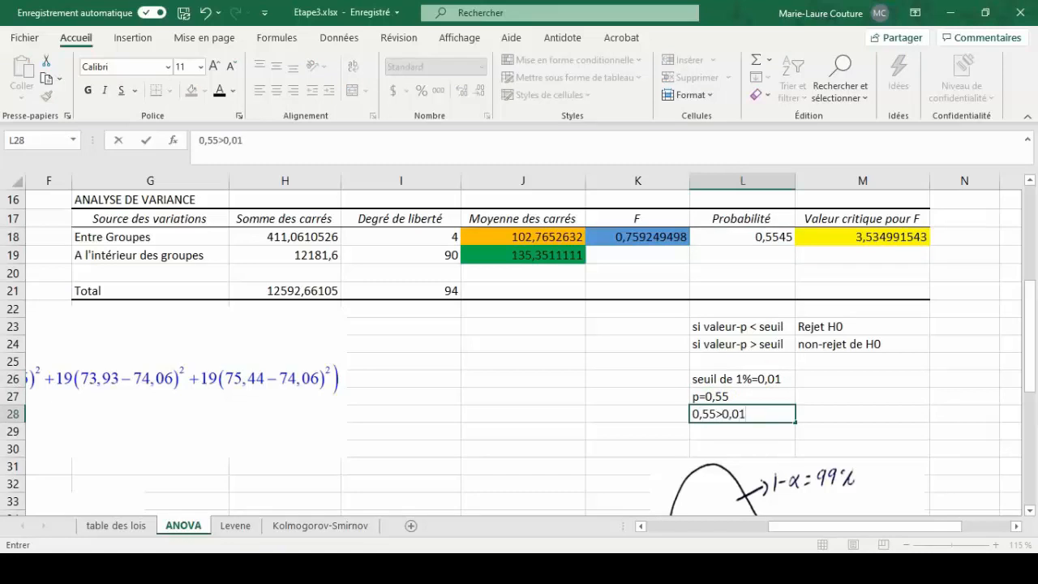
{"action": "left_click", "coordinate": [903, 365]}
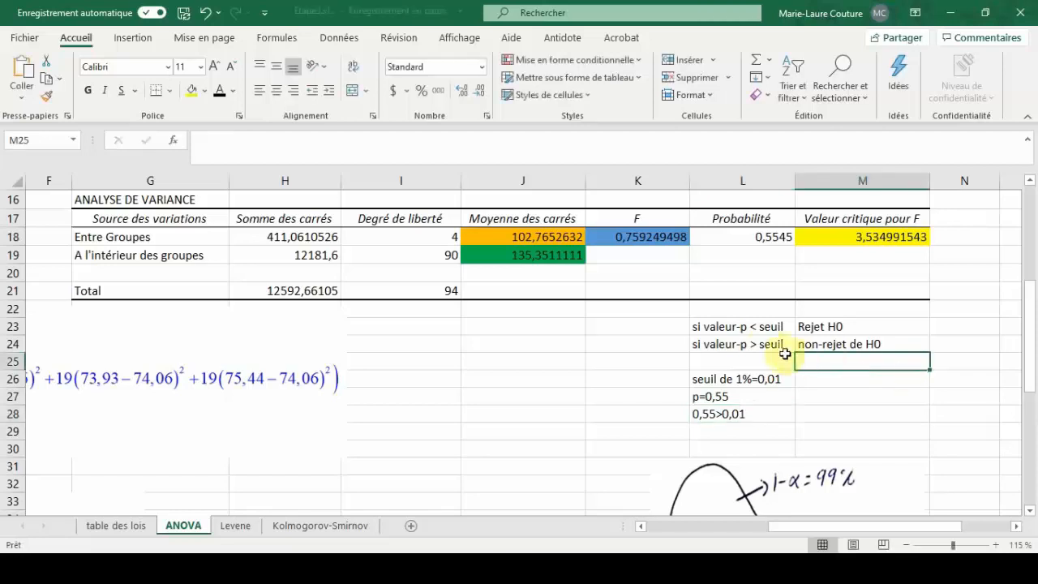
Step: Check the p-value rule for not rejecting H0 in L24:M24 against the manual rejection rule and the ANOVA question
{"action": "left_click_drag", "start_coordinate": [774, 344], "coordinate": [823, 344]}
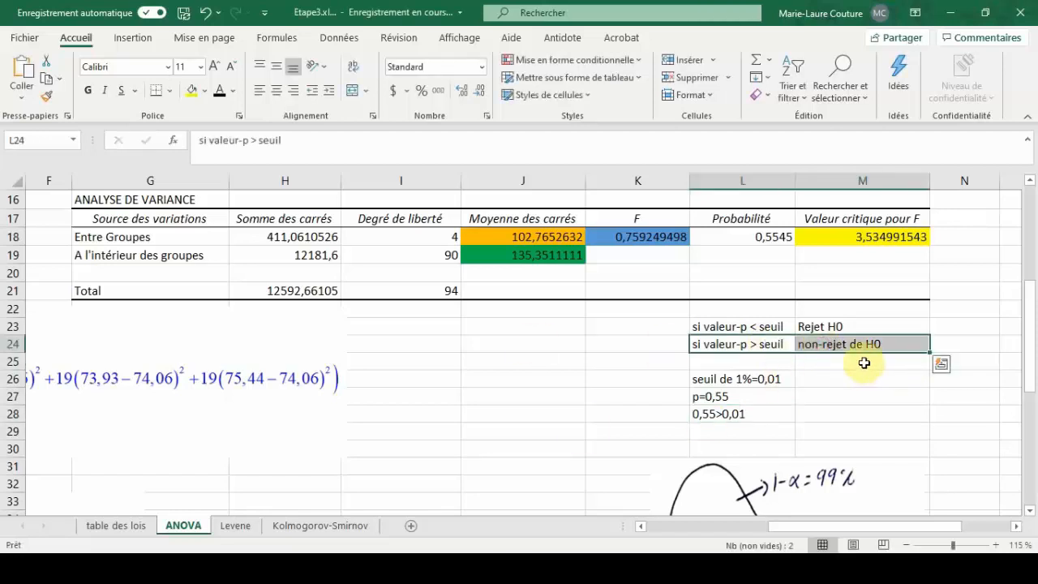
{"action": "scroll", "coordinate": [933, 346], "scroll_direction": "down", "scroll_amount": 6}
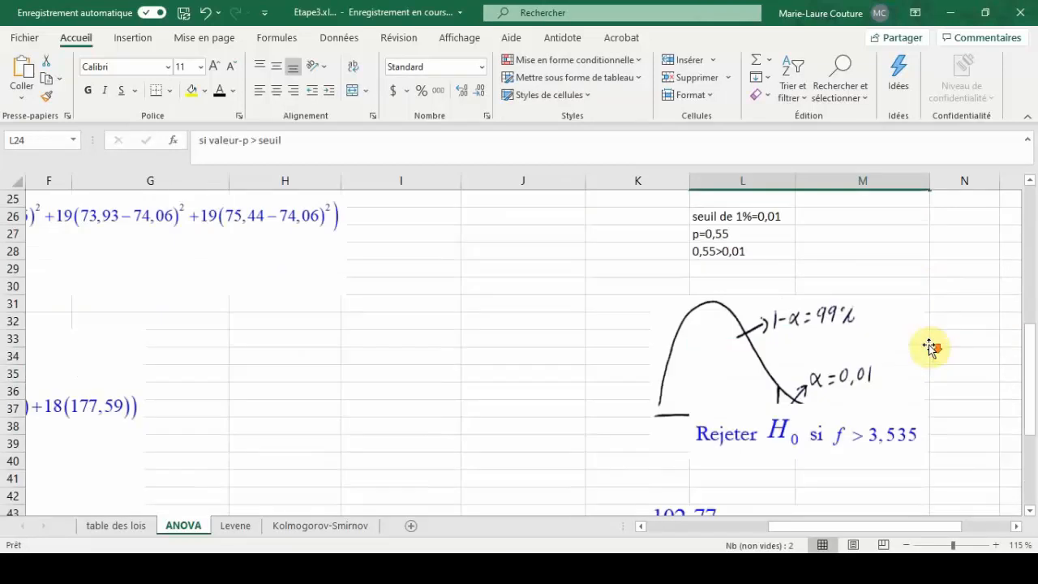
{"action": "scroll", "coordinate": [864, 438], "scroll_direction": "up", "scroll_amount": 3}
{"action": "scroll", "coordinate": [864, 438], "scroll_direction": "up", "scroll_amount": 3}
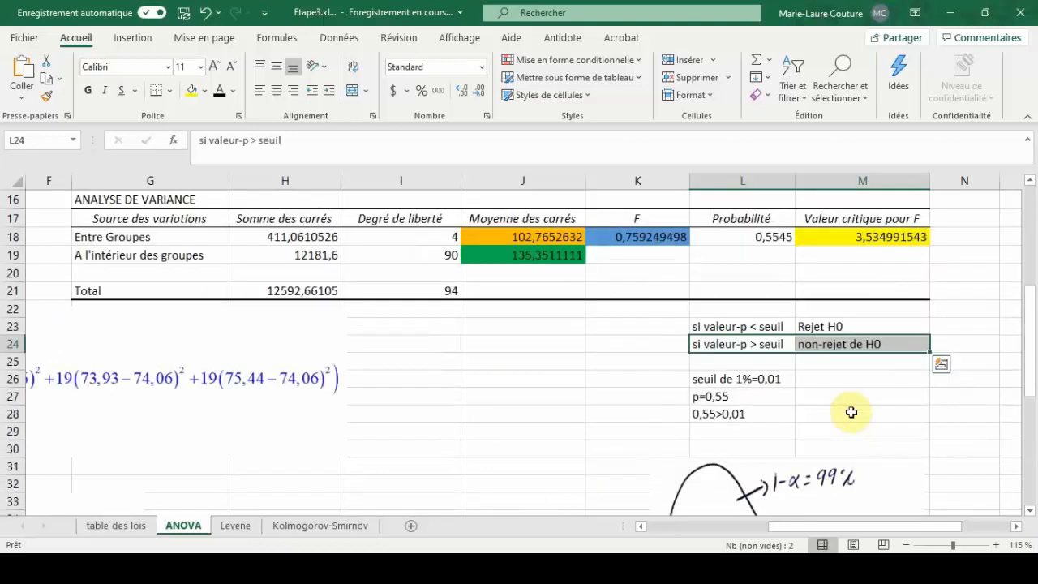
{"action": "left_click", "coordinate": [851, 397]}
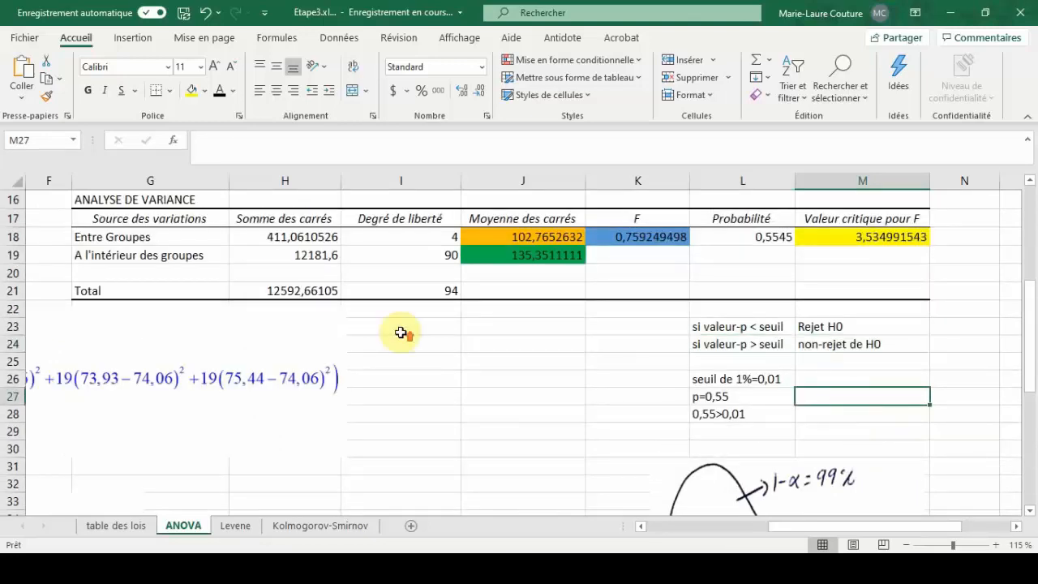
{"action": "scroll", "coordinate": [401, 328], "scroll_direction": "up", "scroll_amount": 5}
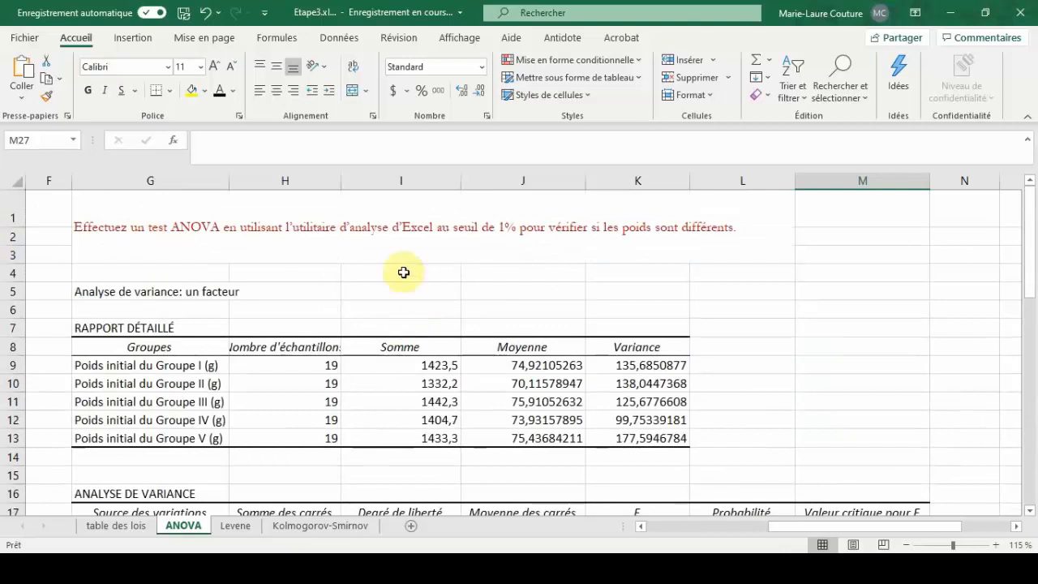